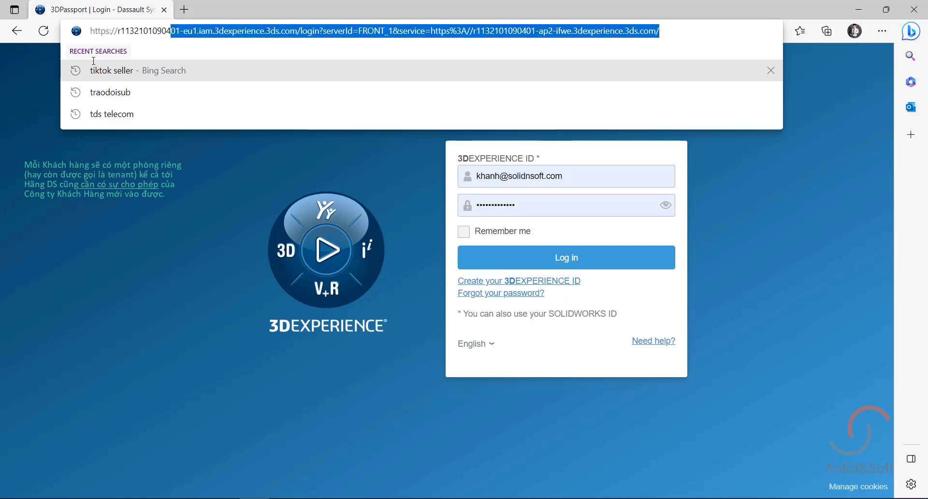
Step: Log in to the 3DEXPERIENCE platform with the saved account credentials
left_click(660, 9)
left_click_drag(562, 181, 454, 190)
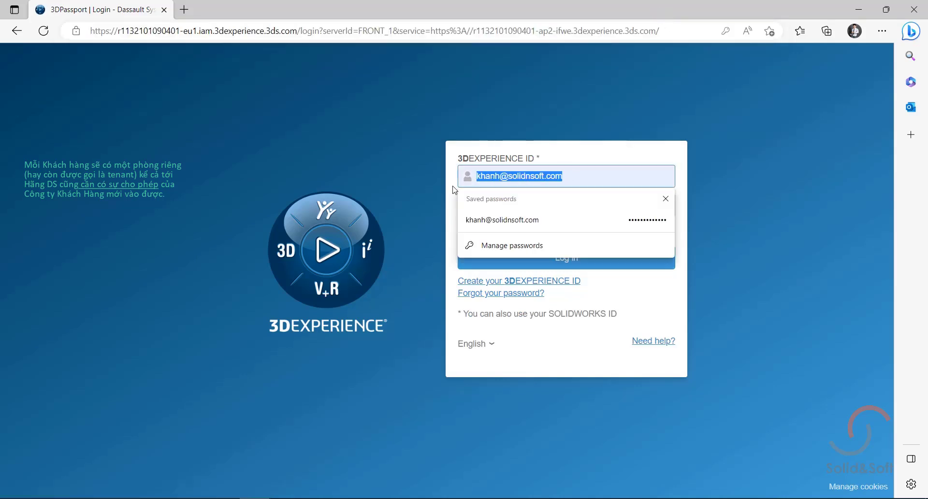
left_click(556, 175)
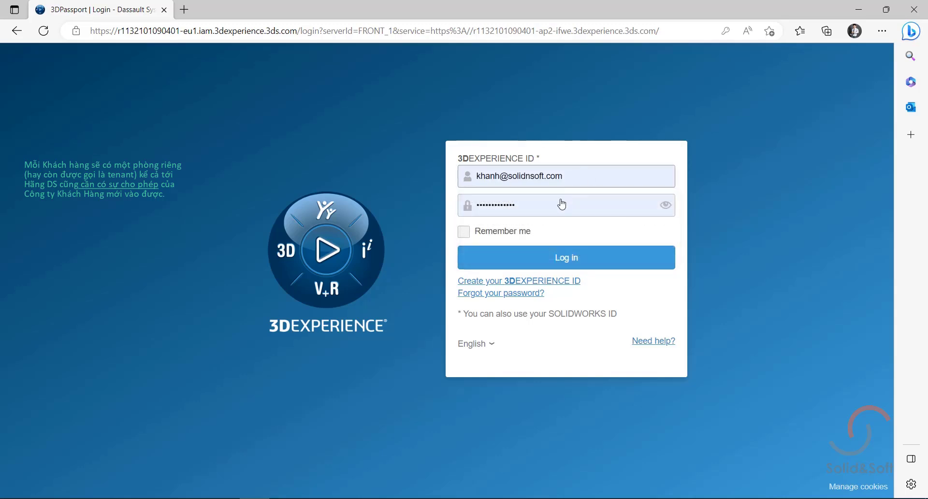
left_click(554, 260)
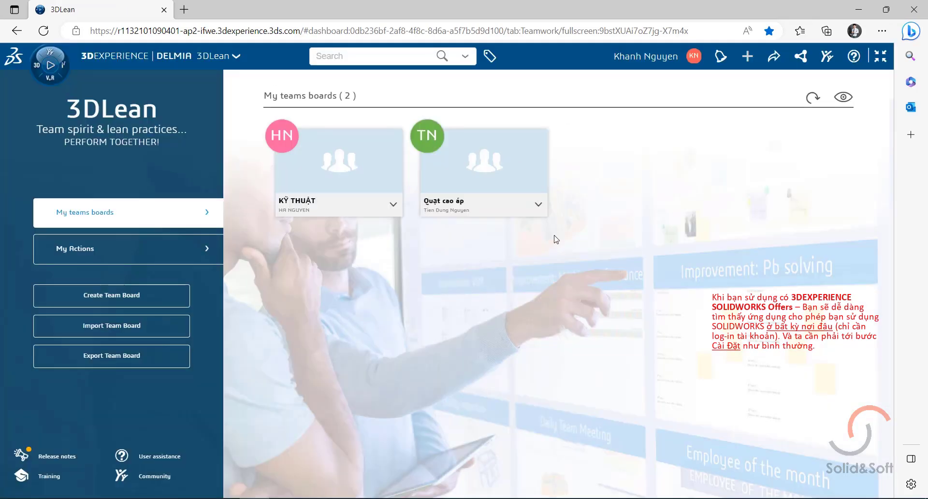
Step: Open the 3DEXPERIENCE SOLIDWORKS Premium role and launch its SOLIDWORKS Connected app
left_click(693, 56)
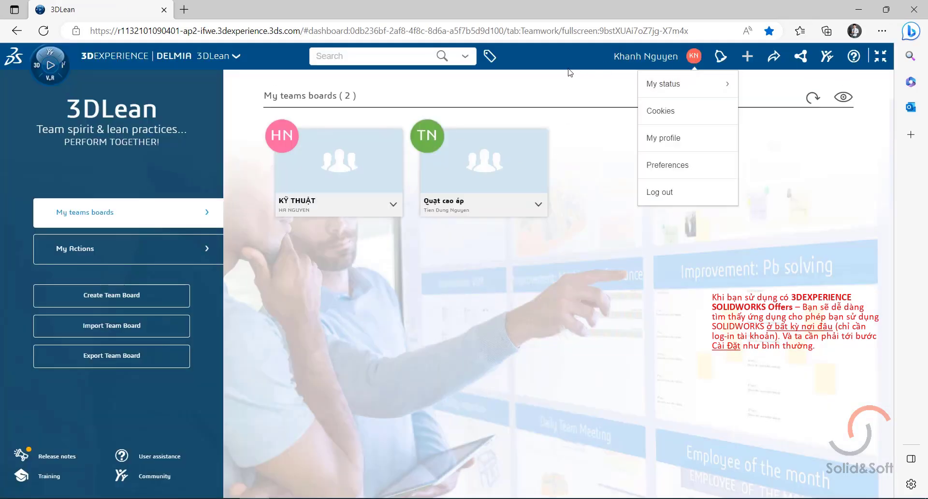
left_click(51, 67)
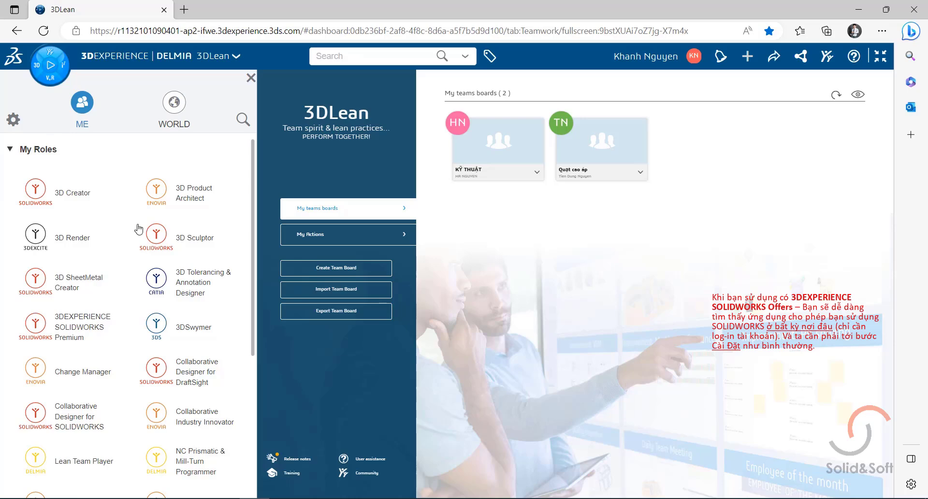
scroll(253, 254, "down", 1)
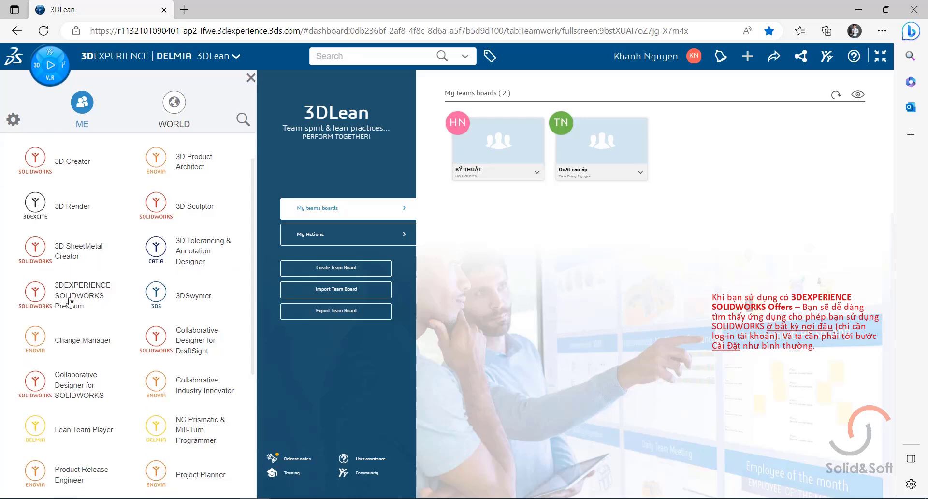
left_click(71, 302)
left_click(67, 180)
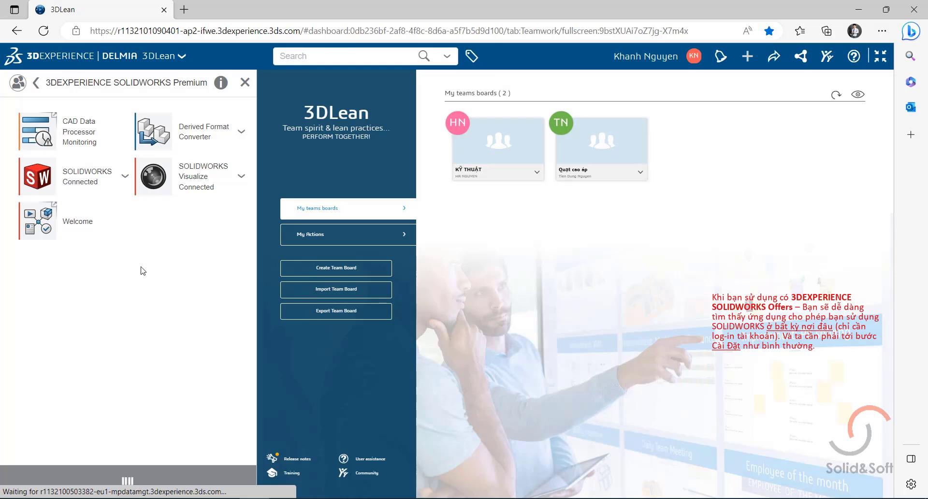
left_click(164, 481)
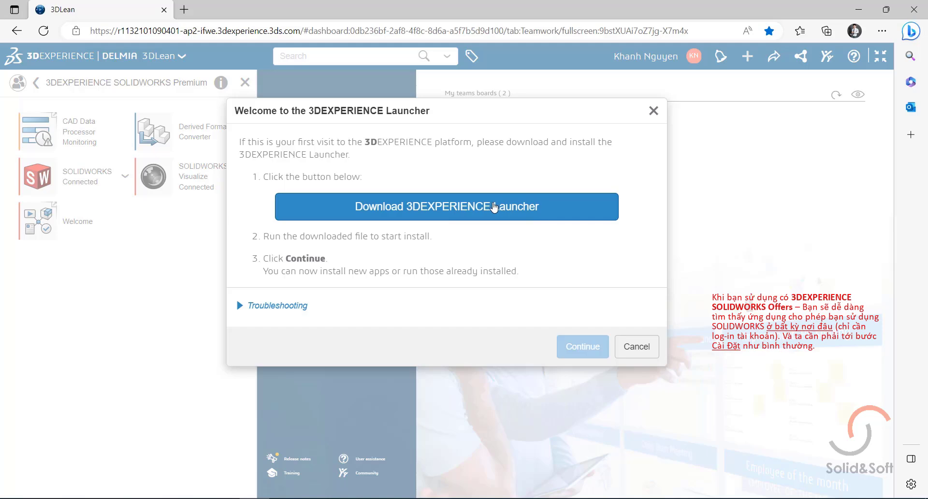
Step: Download the 3DEXPERIENCE Launcher and complete its setup wizard
left_click(488, 207)
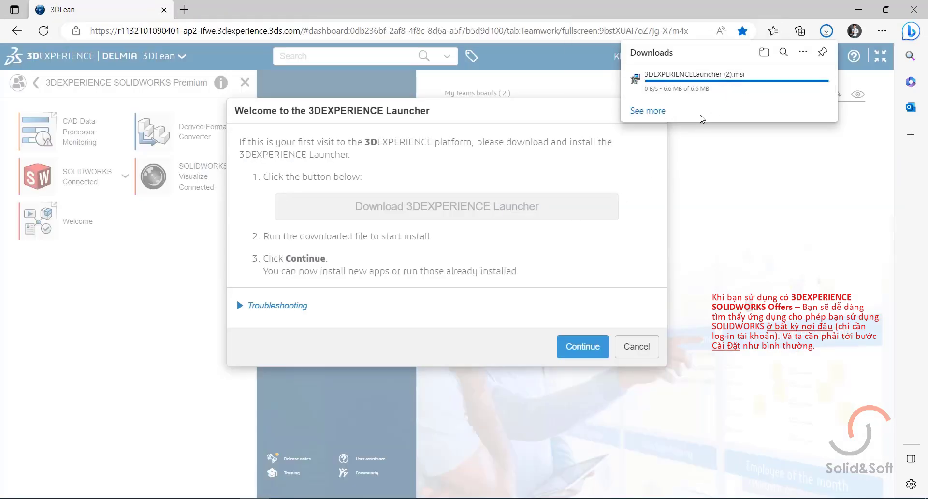
left_click(657, 84)
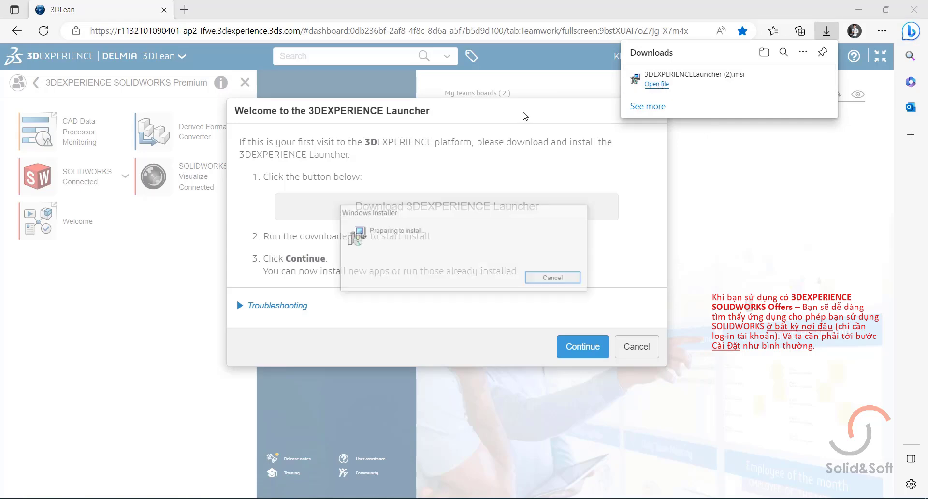
left_click(518, 349)
left_click(527, 350)
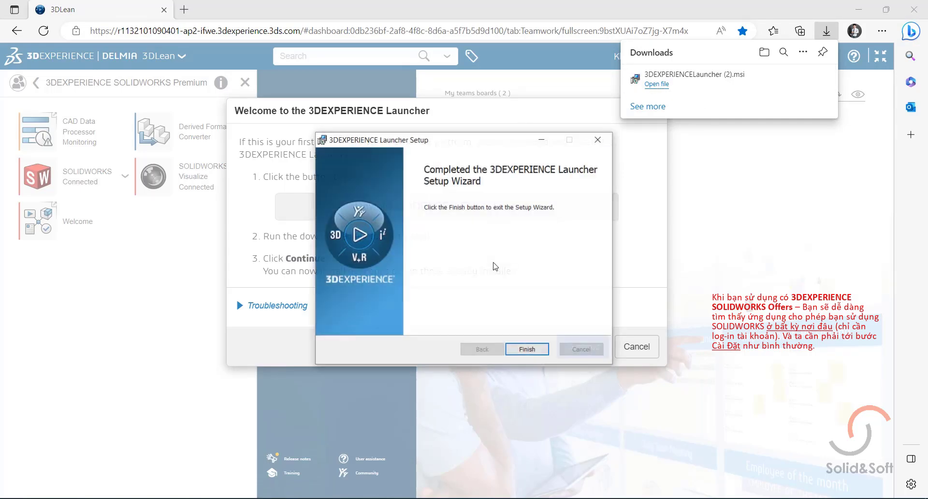
left_click(525, 349)
Step: Continue past the launcher welcome and start installing all roles containing SOLIDWORKS Connected
left_click(581, 346)
left_click(167, 479)
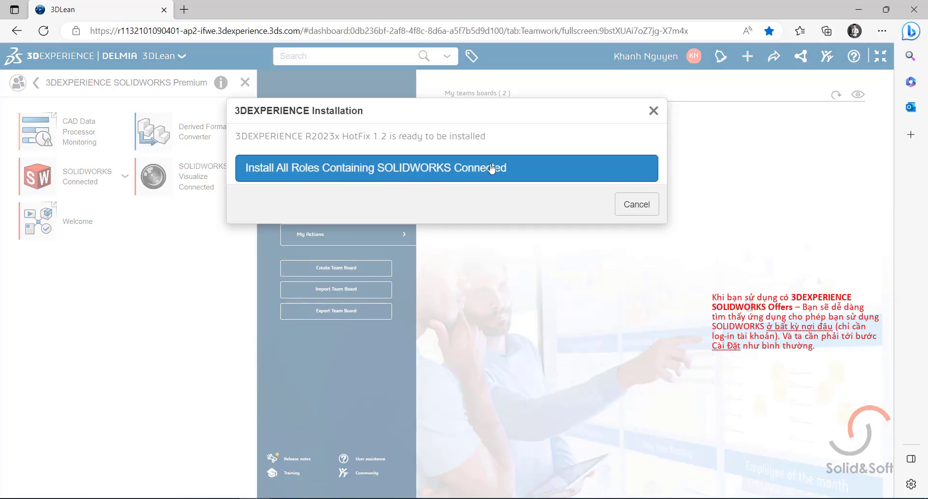
left_click(373, 170)
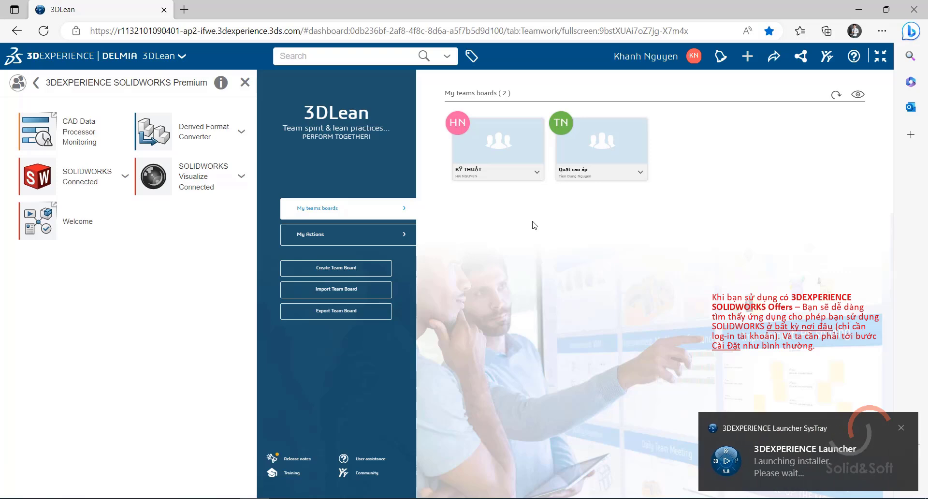
left_click(817, 455)
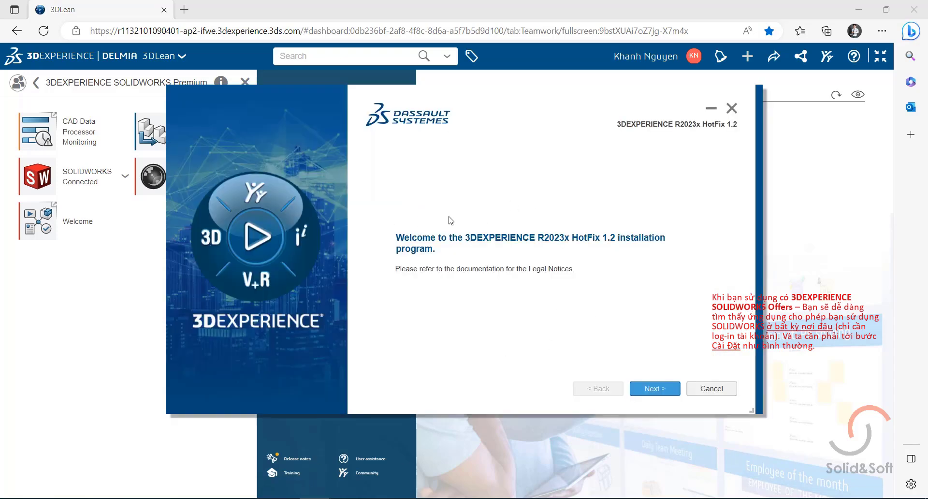
Step: Install 3DEXPERIENCE R2023x HotFix 1.2 with the default install directory and Toolbox/Hole Wizard location, and close the finished installer
left_click(655, 388)
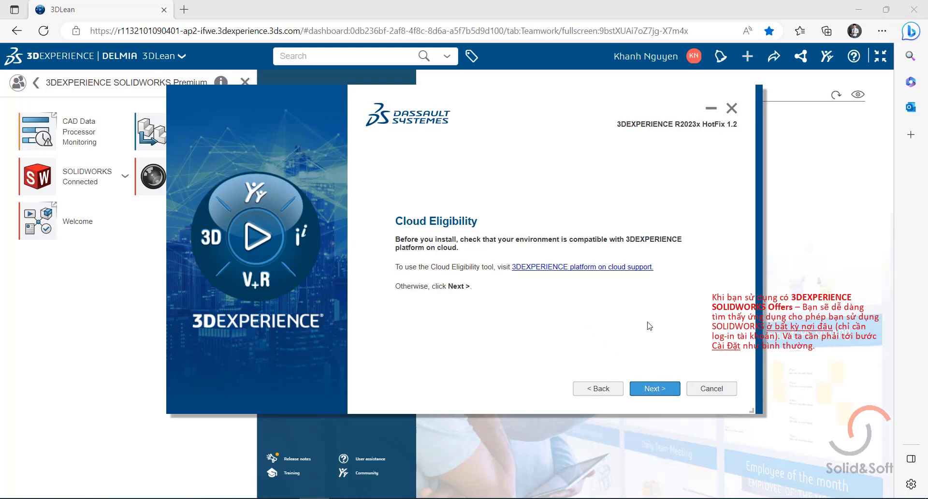
left_click(667, 391)
left_click(664, 389)
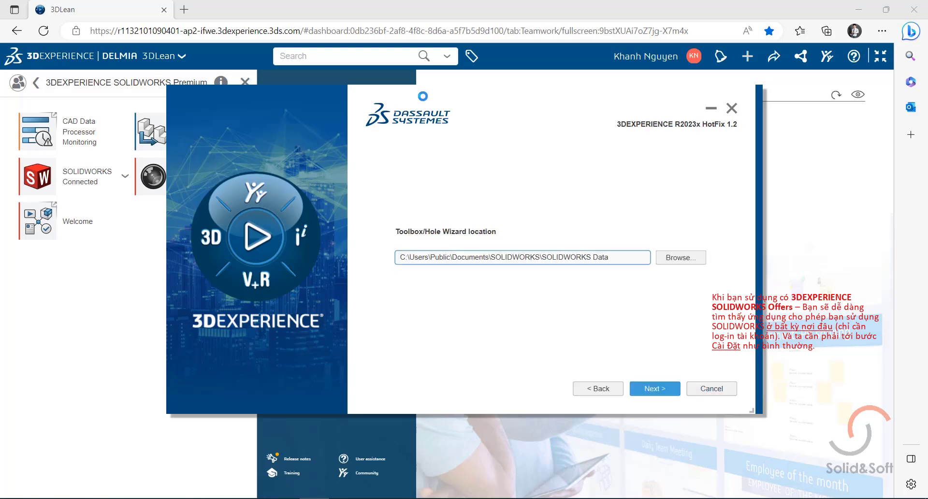
left_click_drag(438, 98, 470, 96)
left_click(749, 375)
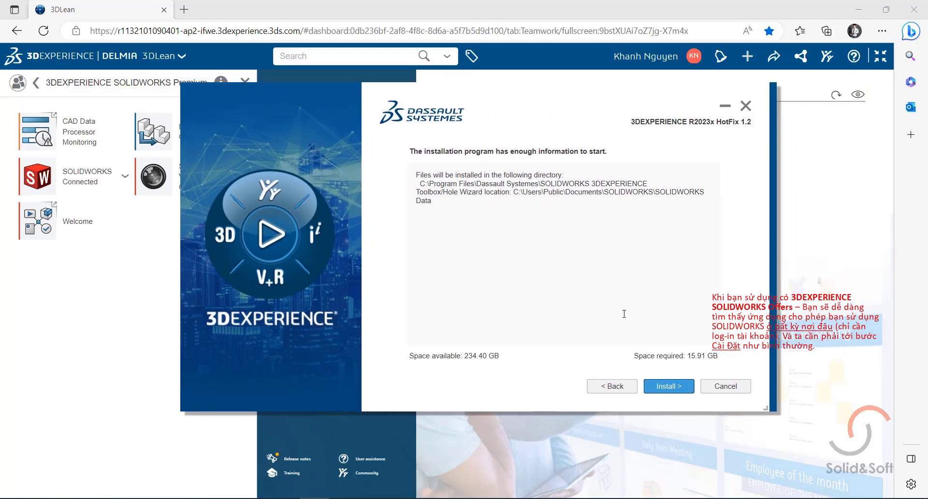
left_click(669, 386)
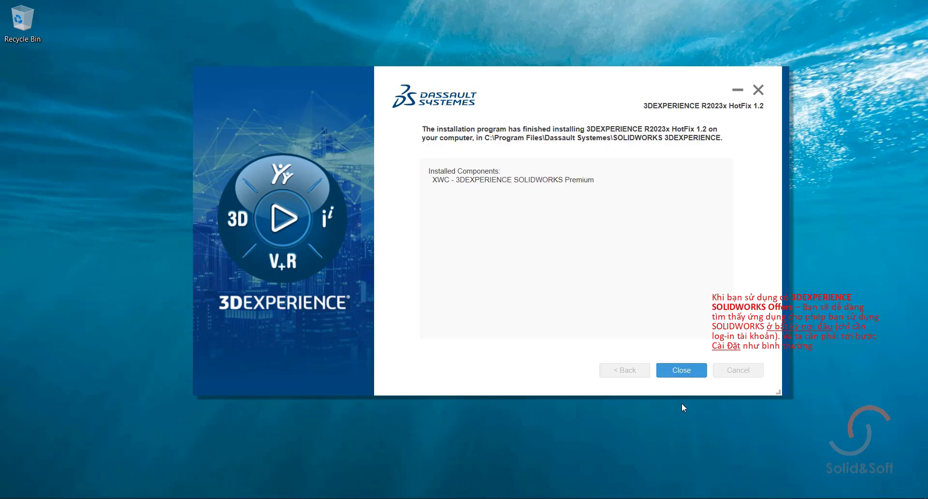
left_click(679, 370)
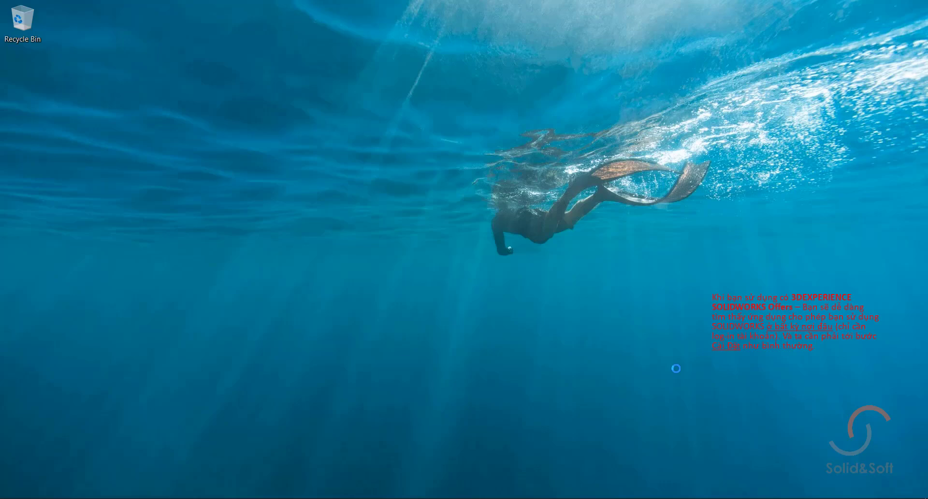
Step: Launch SOLIDWORKS Connected from the 3DEXPERIENCE SOLIDWORKS Premium role and dismiss its Welcome window
right_click(416, 181)
left_click(374, 213)
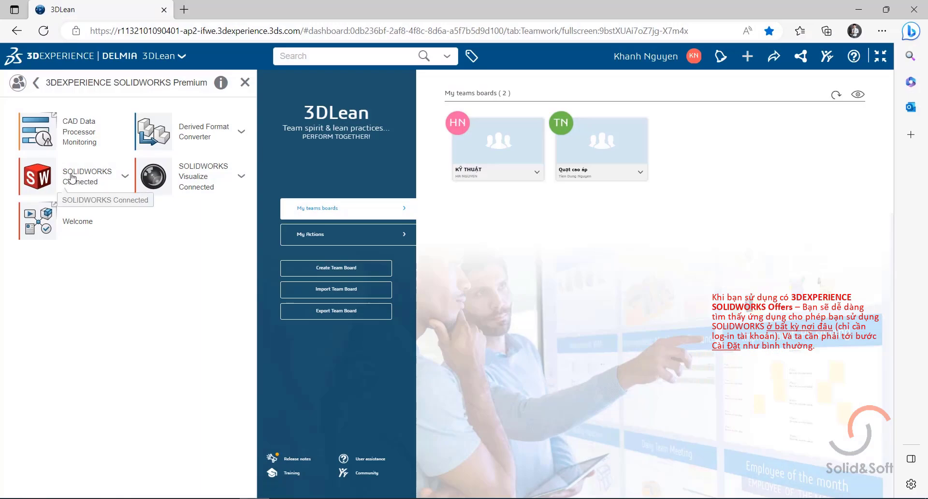
left_click(72, 176)
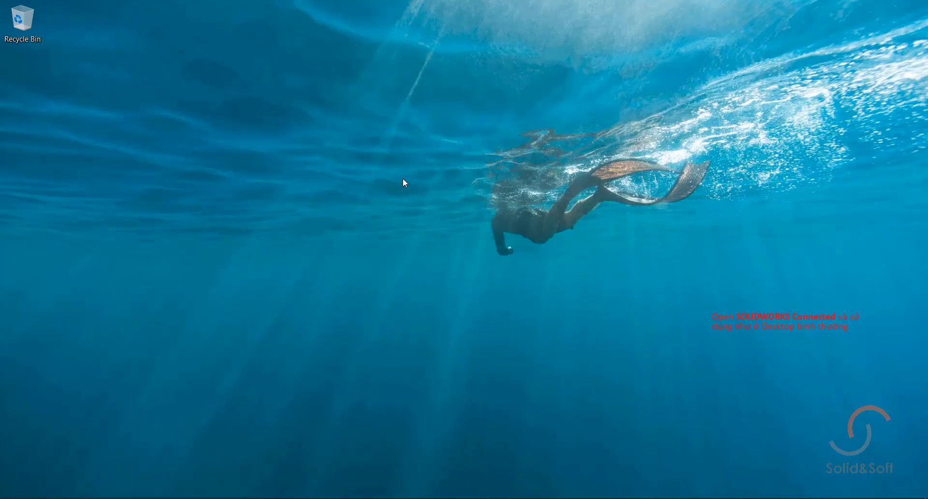
right_click(403, 179)
left_click(329, 214)
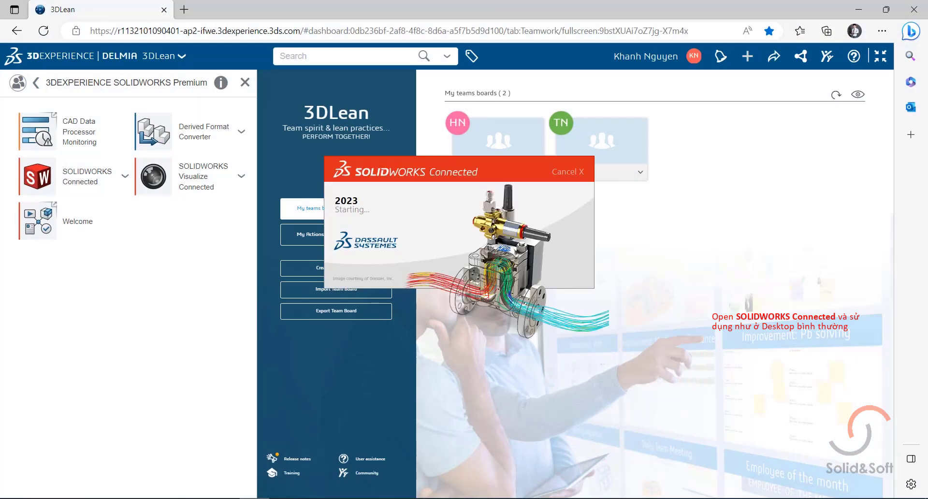
left_click(434, 174)
left_click(862, 7)
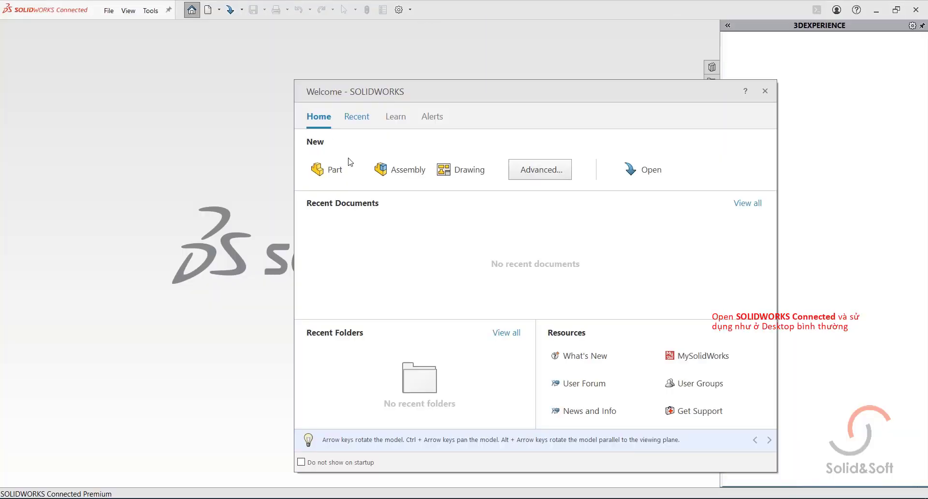
left_click(144, 208)
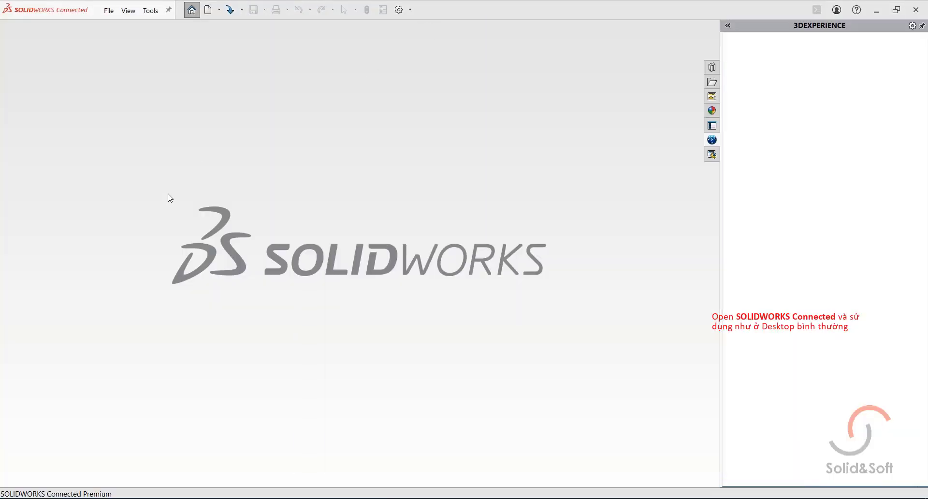
Step: Browse the personal roles in SOLIDWORKS Connected's 3DEXPERIENCE task pane and start a new document
left_click(712, 140)
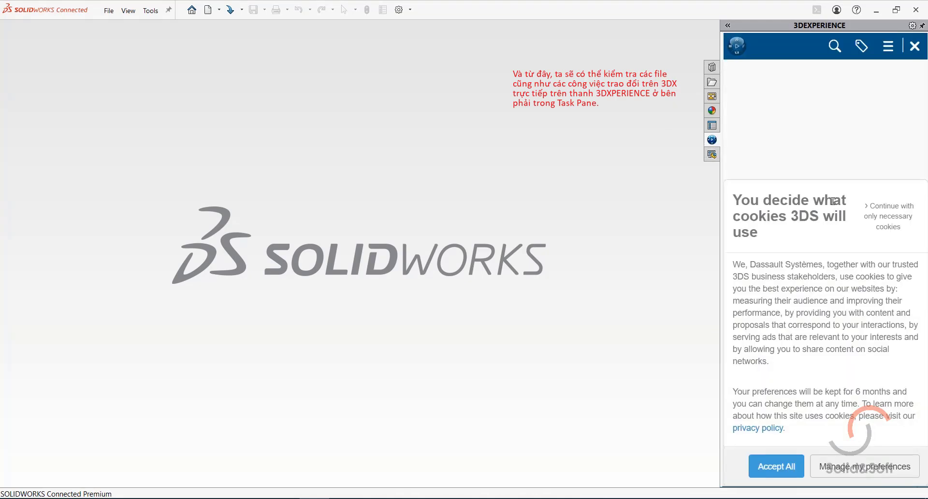
left_click(735, 49)
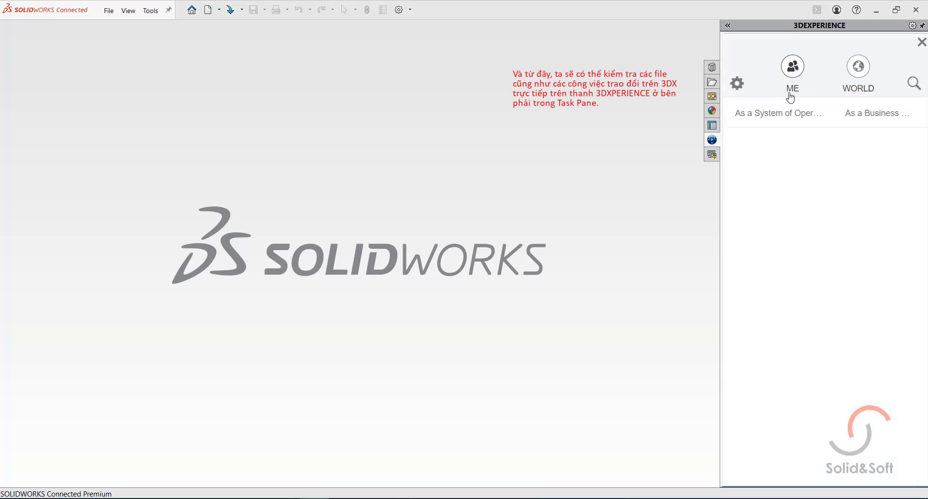
left_click_drag(924, 107, 923, 228)
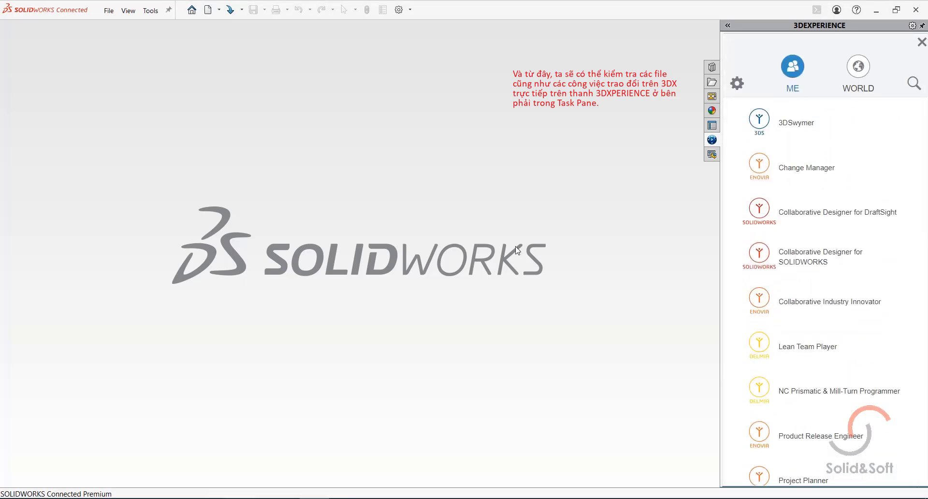
key("ctrl+n")
double_click(323, 142)
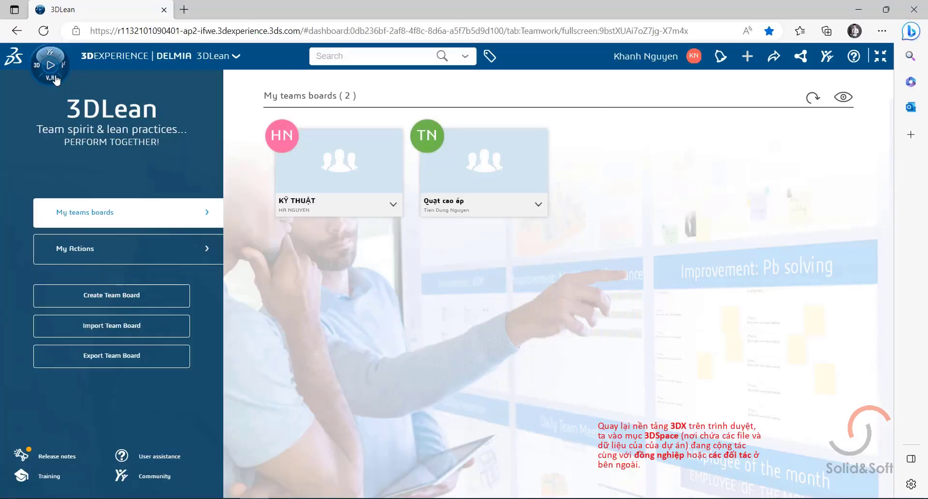
Step: Switch back to the 3DEXPERIENCE platform in the browser and open 3DSpace from the Collaborative Industry Innovator role
left_click(50, 67)
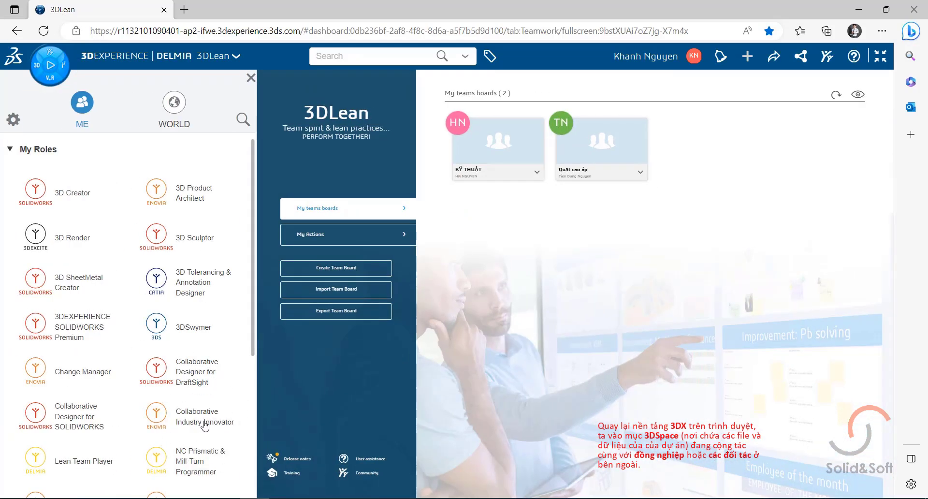
left_click(205, 423)
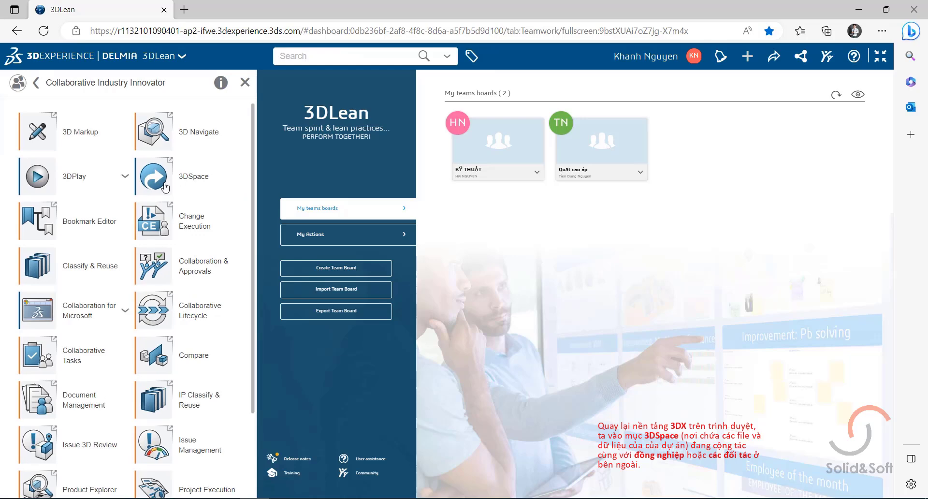
left_click(159, 182)
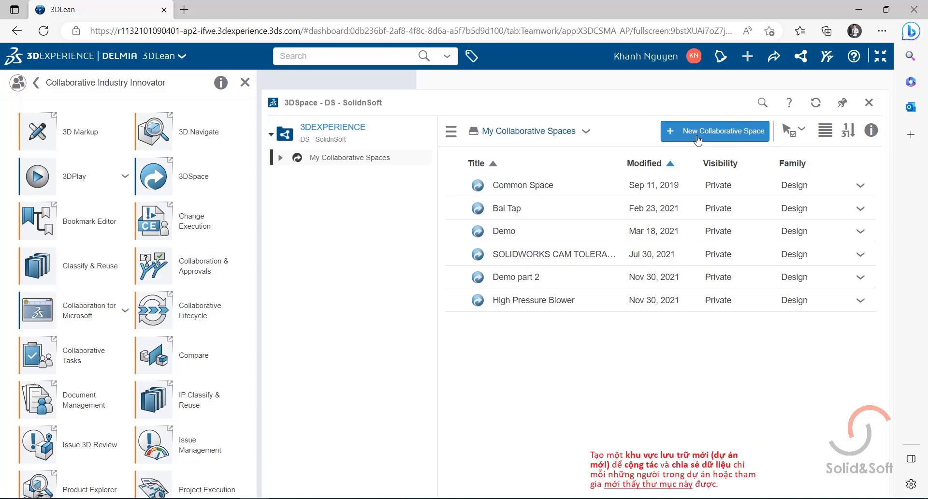
Step: Start a new collaborative space titled "3DEXPERIENCE SOLIDWORKS OFFERS" with the description "Hội Thảo"
left_click(723, 129)
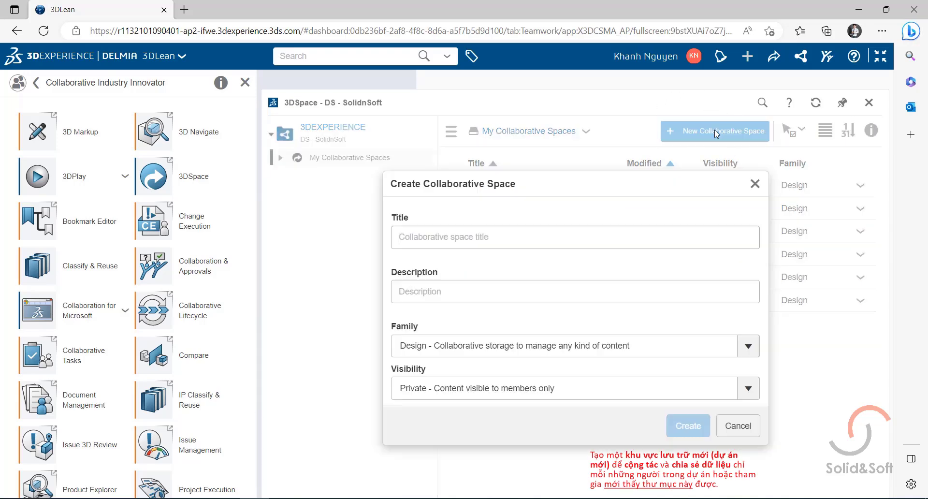
left_click(448, 236)
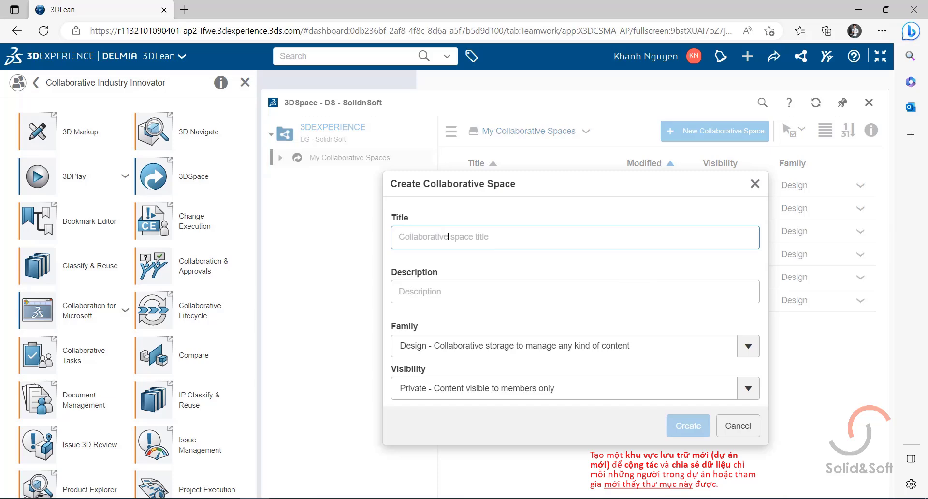
type("3DEXPERIENCE SOLIDWO")
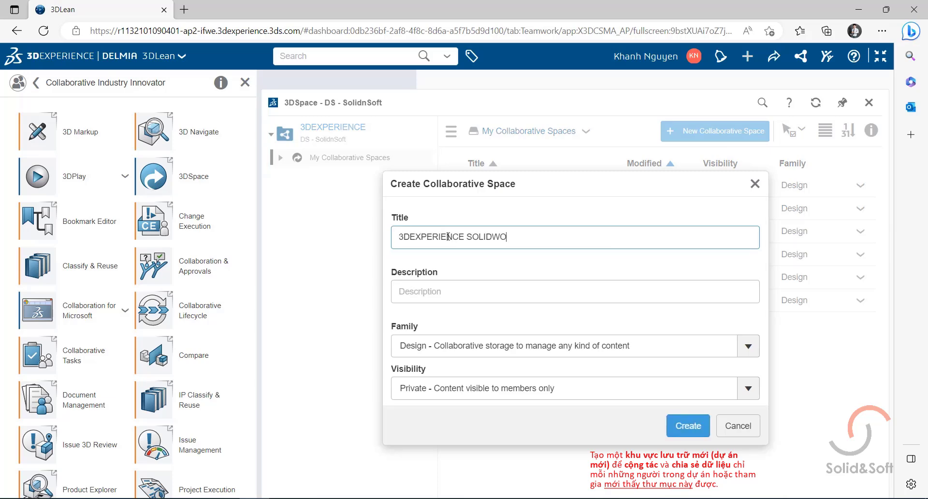
type("RKS OFFERS")
left_click(535, 294)
type("Hội Thảo")
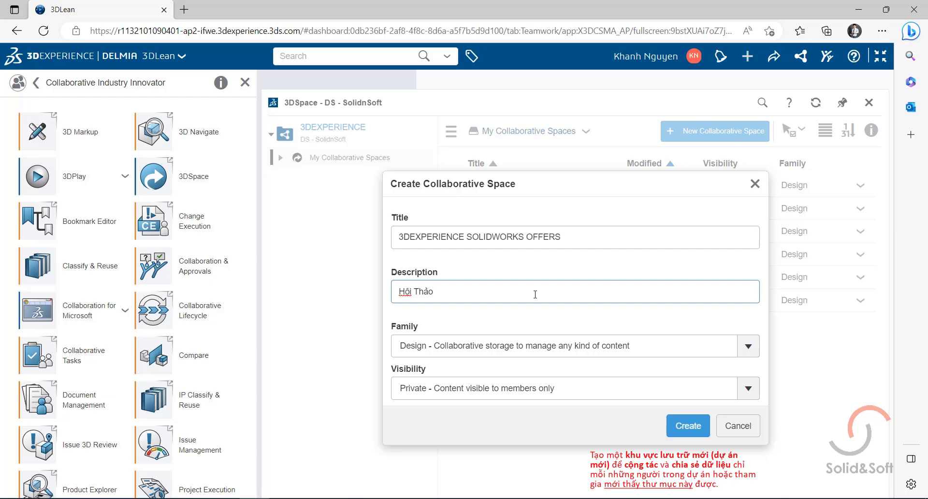
Step: Create the space with the Design family and Private visibility, and open it in 3DSpace
left_click(748, 346)
left_click(724, 361)
left_click(749, 387)
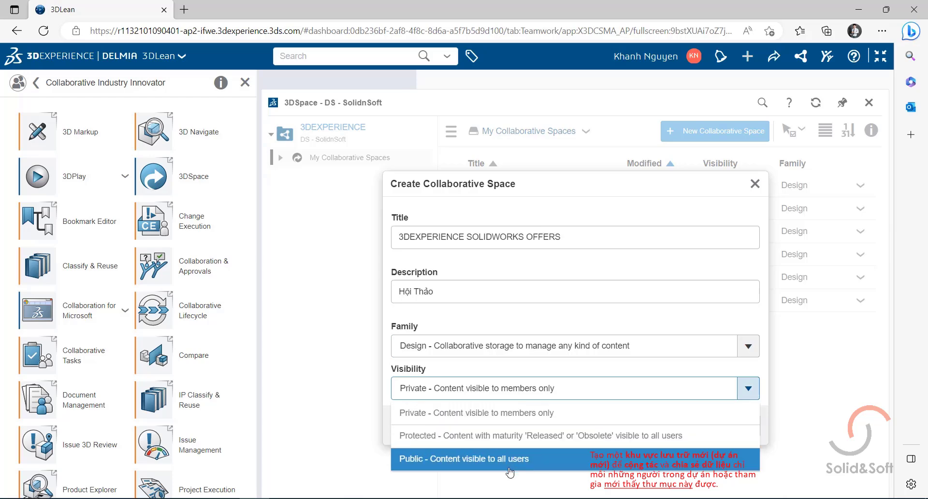
left_click(747, 388)
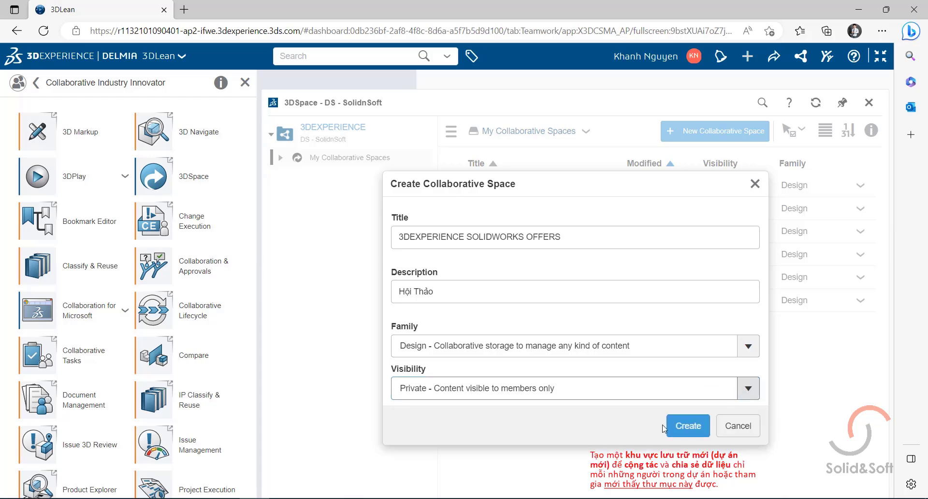
left_click(688, 426)
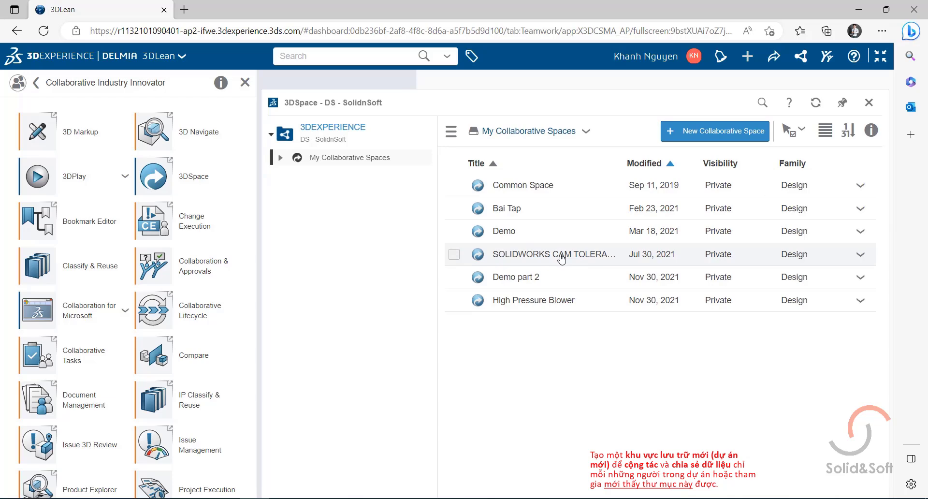
left_click(567, 328)
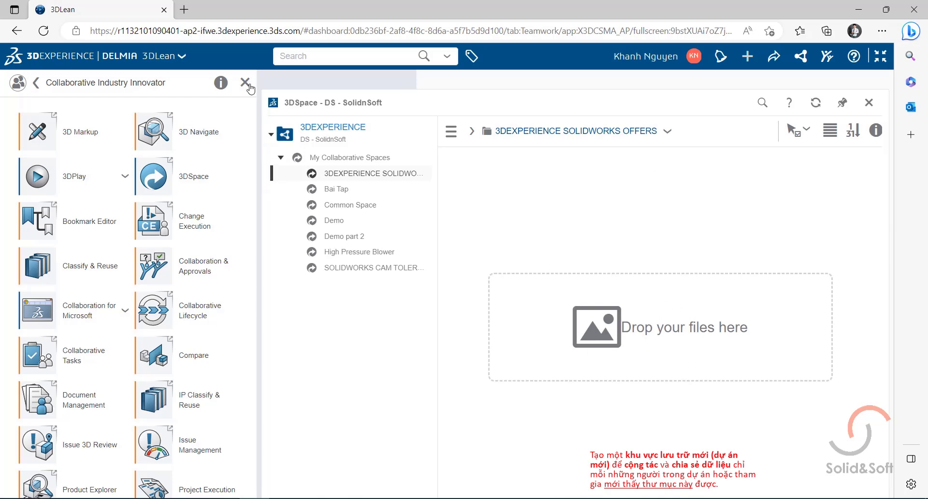
left_click(245, 82)
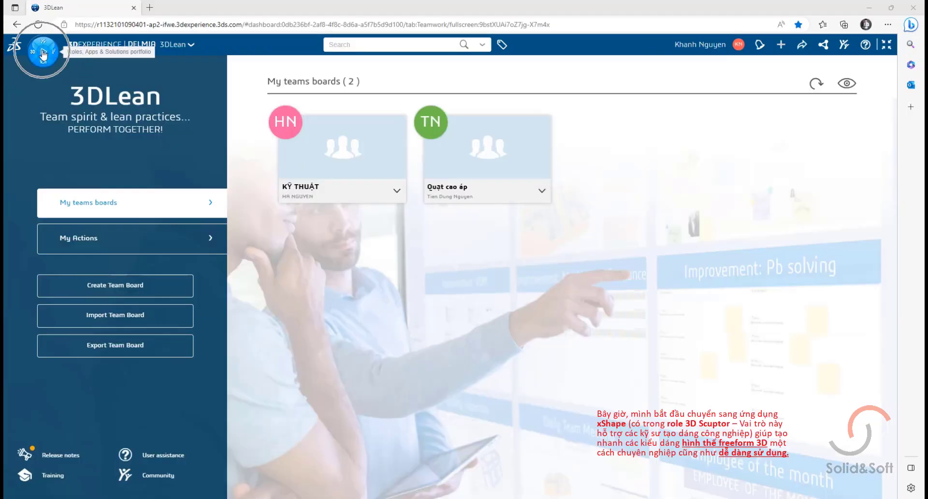
Step: Open xShape from the 3D Sculptor role
left_click(42, 48)
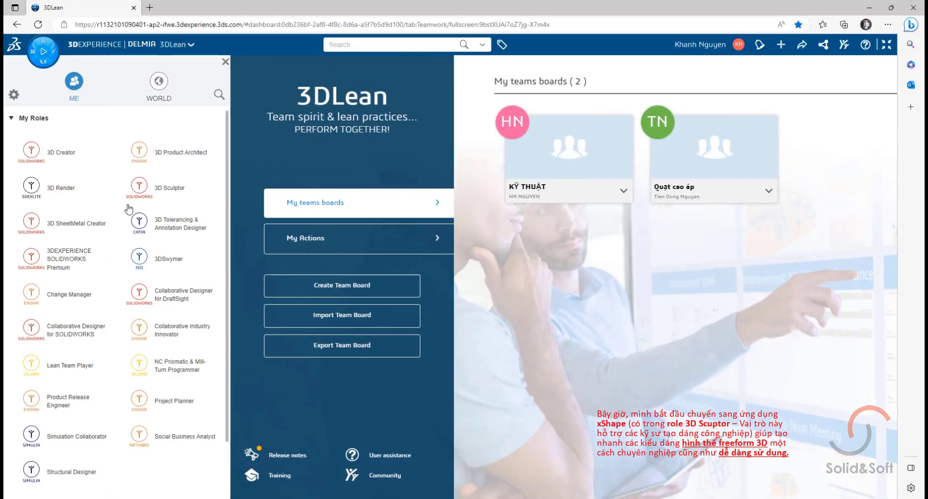
left_click(139, 185)
left_click(35, 147)
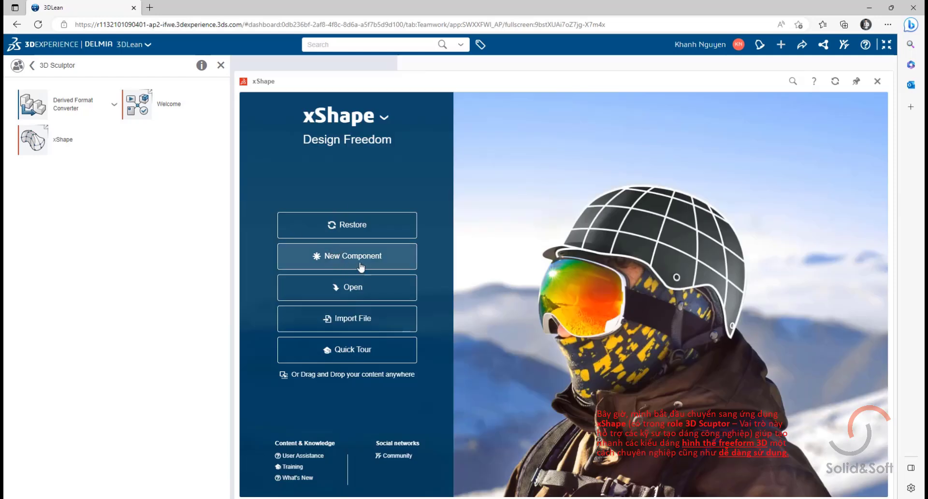
Step: Create a new component named CUP, located in the 3DEXPERIENCE SOLIDWORKS OFFERS collaborative space
left_click(362, 260)
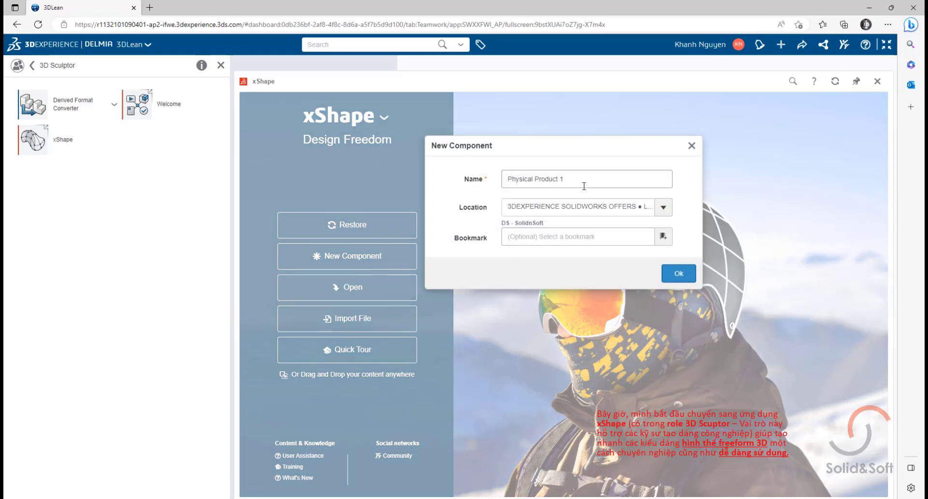
left_click(663, 207)
left_click_drag(597, 185, 472, 185)
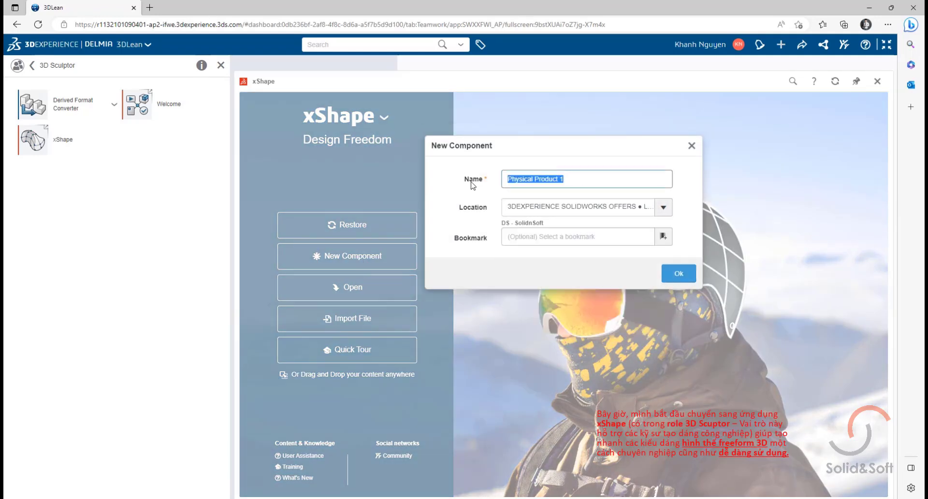
left_click(679, 273)
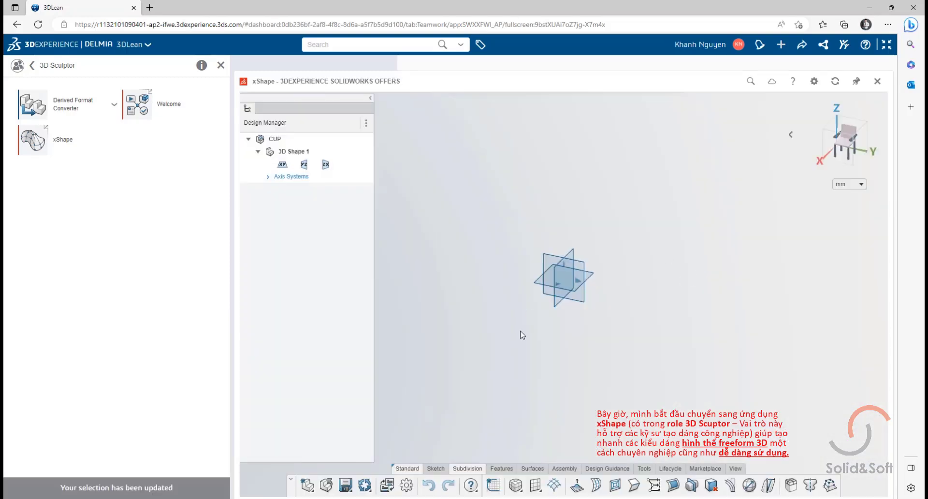
Step: Add a subdivision Cylinder primitive at the origin with Crease Edges enabled and the scale at 100 percent
left_click(521, 490)
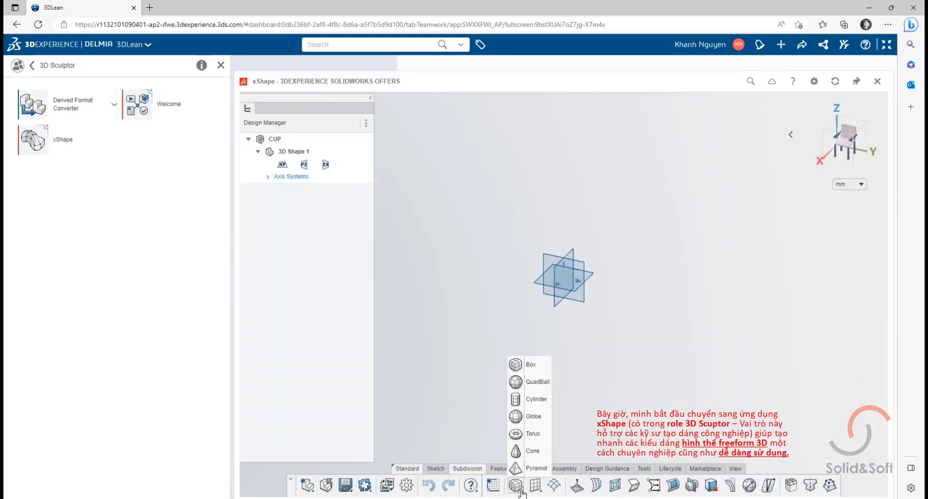
left_click(533, 400)
left_click(564, 279)
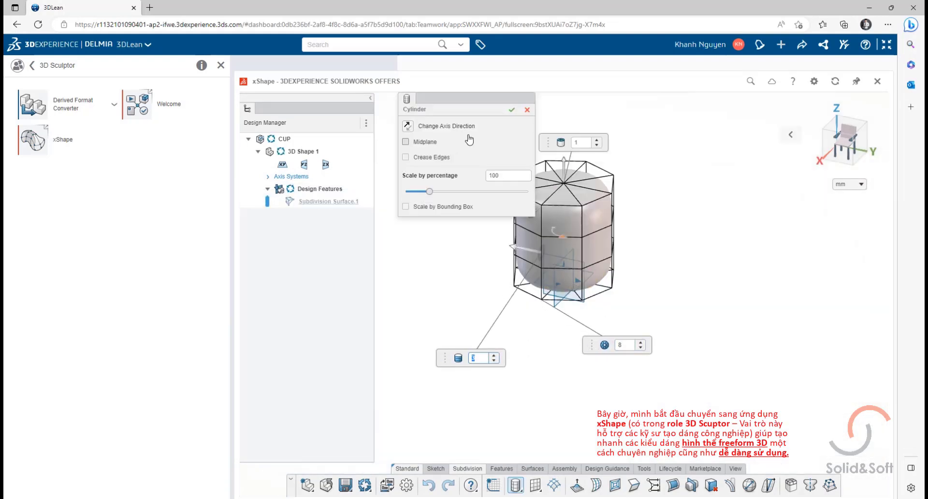
left_click(406, 157)
left_click(512, 110)
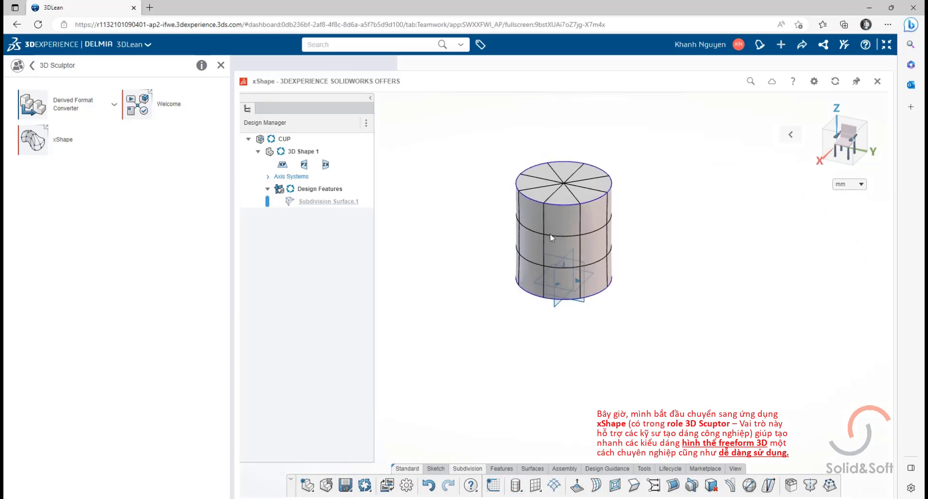
Step: Inset the upper and lower faces in the same column of the cylinder's side
left_click(615, 486)
left_click(628, 213)
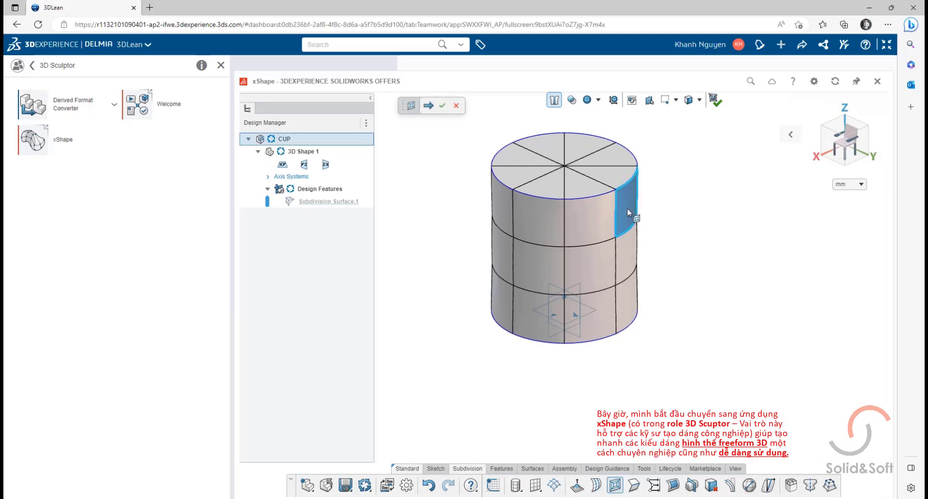
left_click(636, 315)
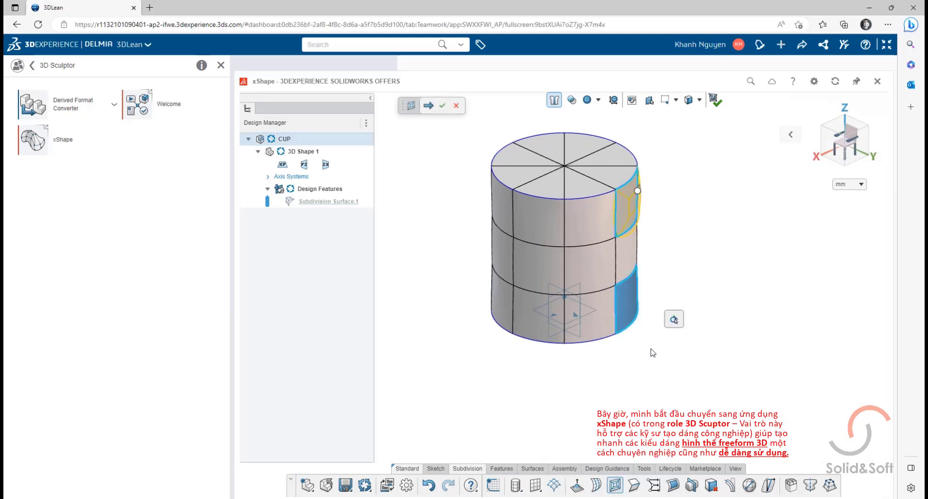
left_click(443, 106)
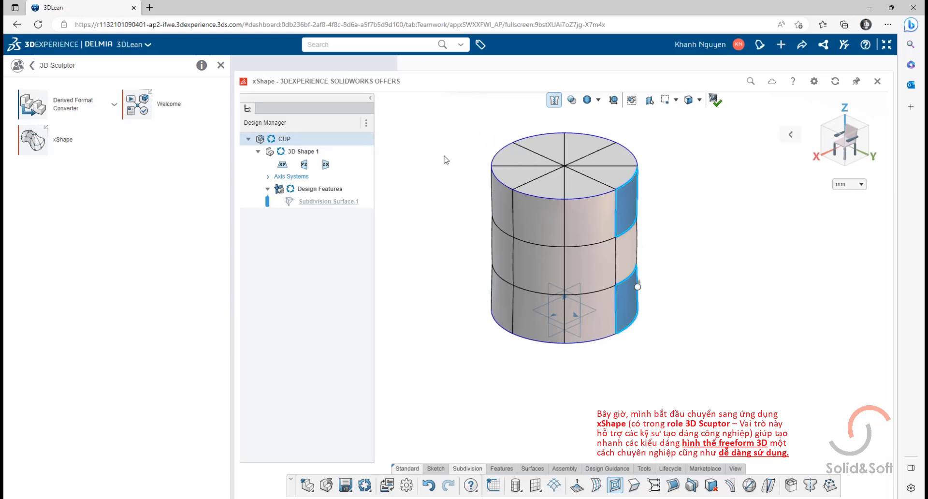
Step: Extrude the two inset side faces outward to form the stubs of the cup handle
left_click(576, 484)
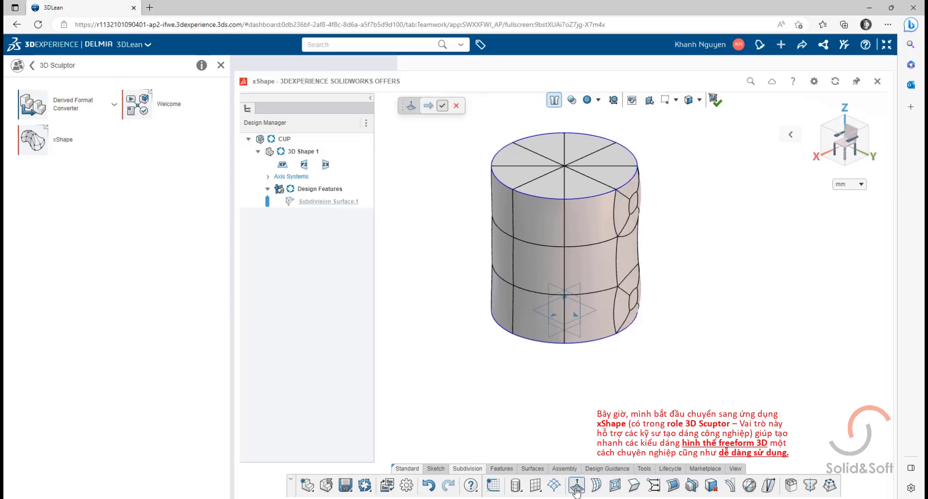
left_click(636, 205)
scroll(645, 270, "up", 2)
left_click(637, 317)
key("Return")
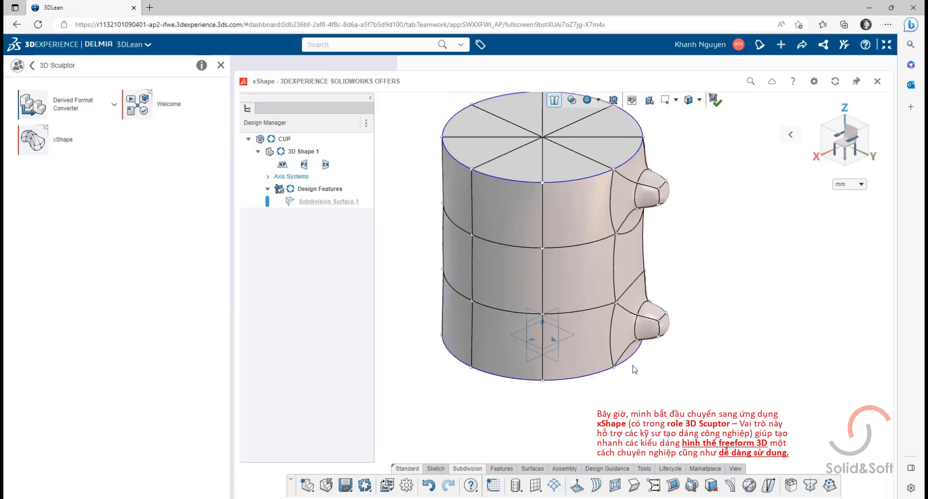
Step: Extrude the end faces of both handle stubs outward once more to lengthen them
left_click(576, 485)
left_click(664, 193)
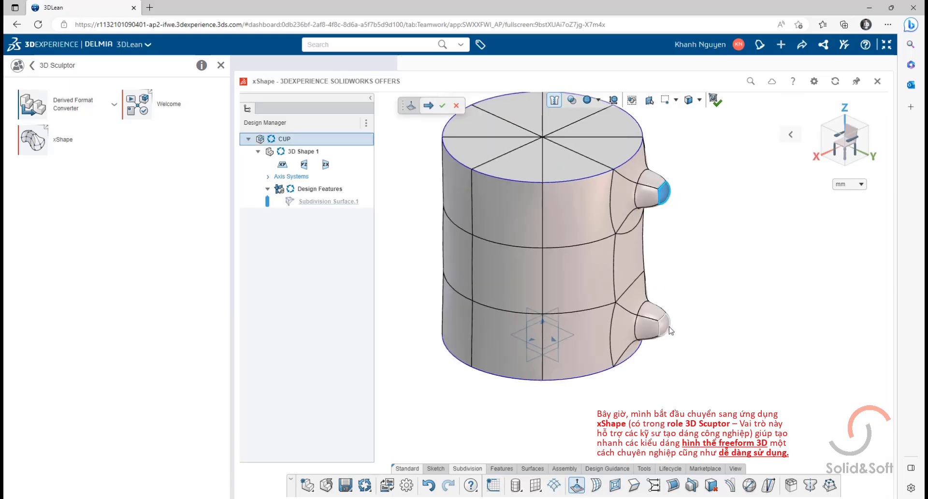
left_click(665, 323)
key("Return")
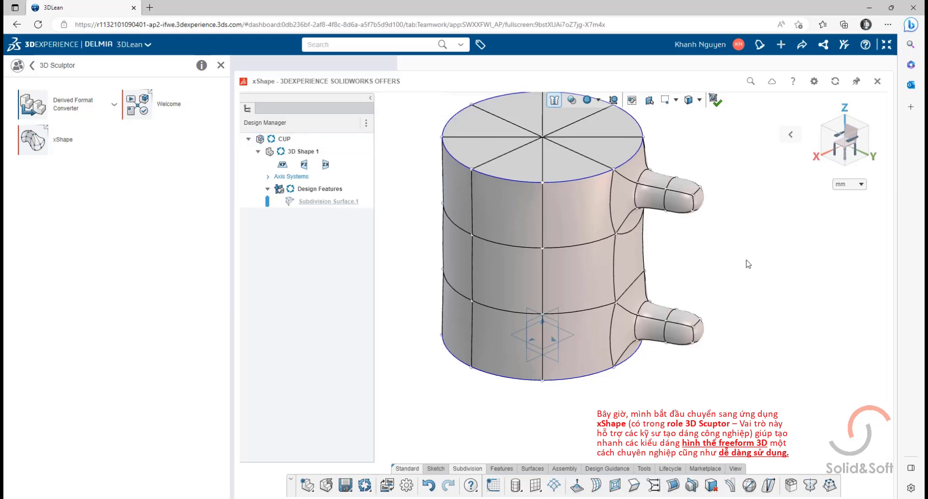
Step: Join the two handle stubs by extruding their facing inner faces into each other, closing the handle loop
left_click(576, 485)
left_click(681, 329)
middle_click_drag(738, 306, 732, 193)
left_click(693, 221)
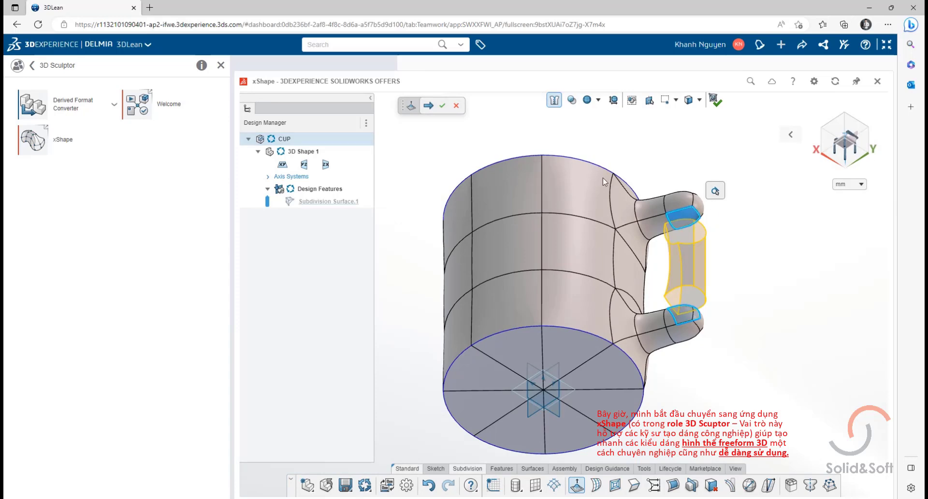
left_click(443, 107)
key("ctrl+7")
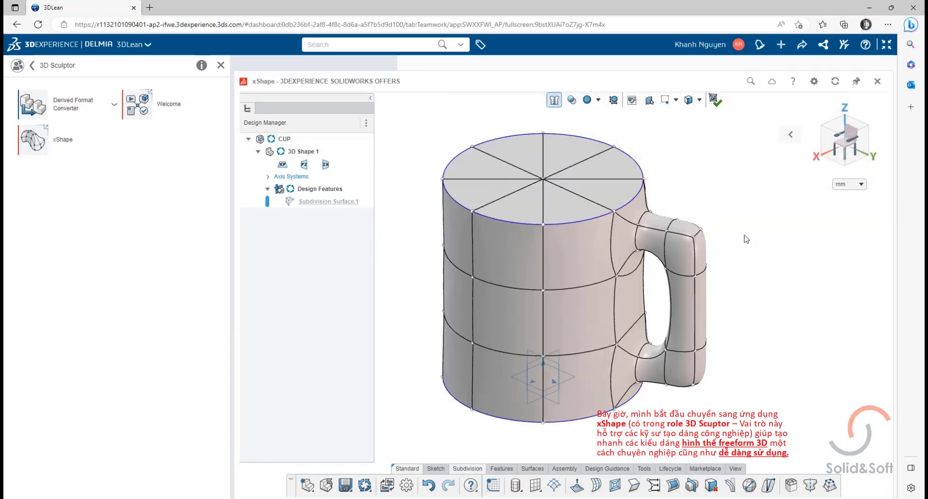
Step: Move the upper outer corner of the handle outward and slightly up, and adjust its angle
middle_click_drag(628, 412, 655, 379)
middle_click_drag(700, 289, 711, 270)
left_click(679, 240)
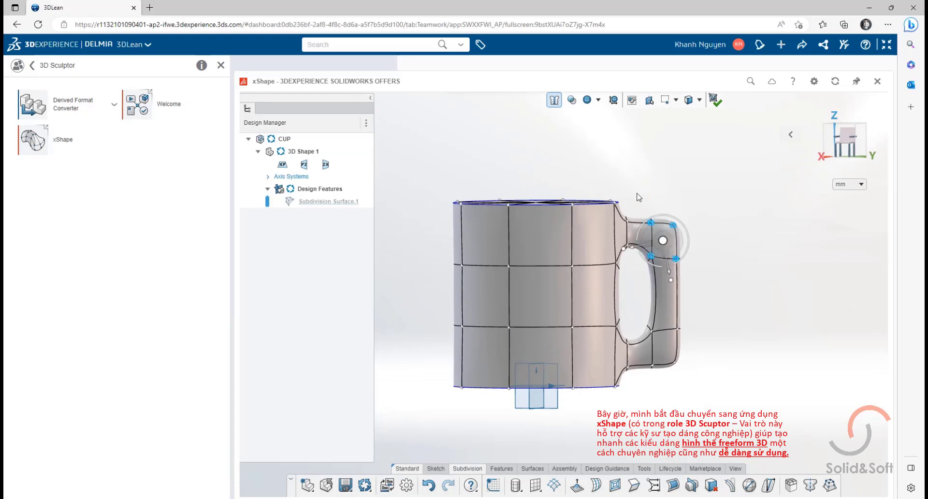
left_click_drag(684, 242, 713, 235)
left_click(697, 216)
left_click_drag(717, 203, 716, 211)
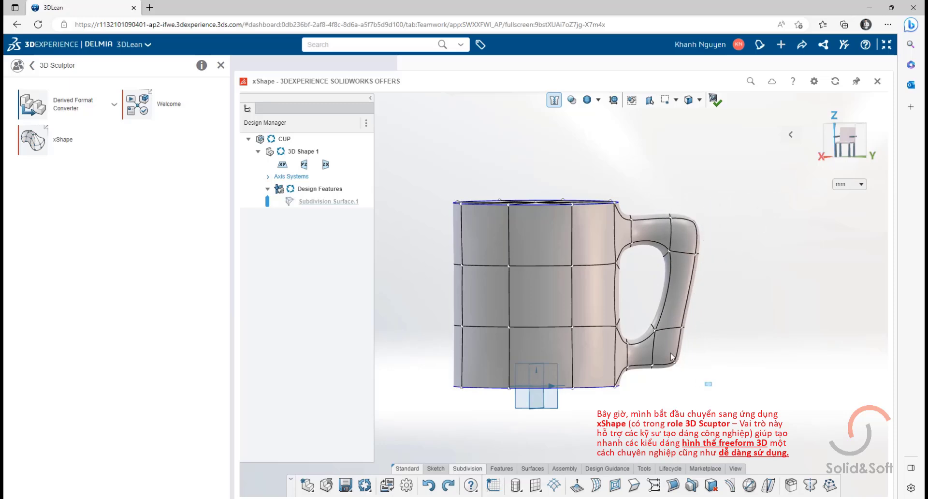
Step: Adjust the lower outer corner of the handle and finish editing the subdivision surface
left_click(696, 367)
left_click_drag(697, 389, 691, 382)
middle_click_drag(710, 278, 743, 294)
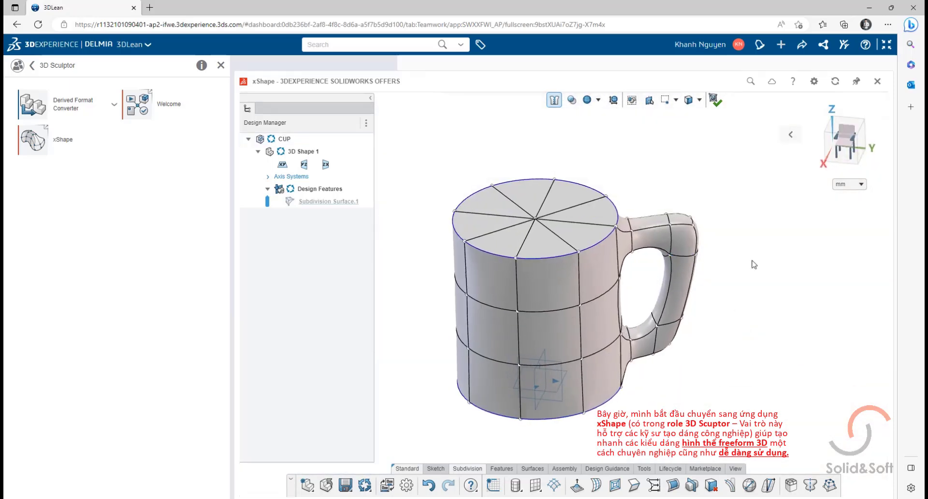
middle_click_drag(622, 174, 676, 140)
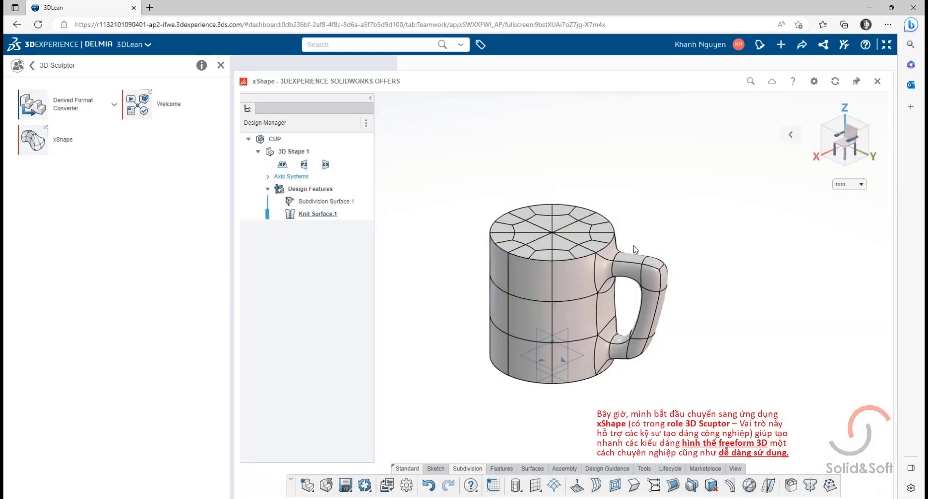
Step: Shell the cup one way with 1 mm thickness, removing only the faces of its flat top
middle_click_drag(636, 250, 668, 228)
double_click(682, 220)
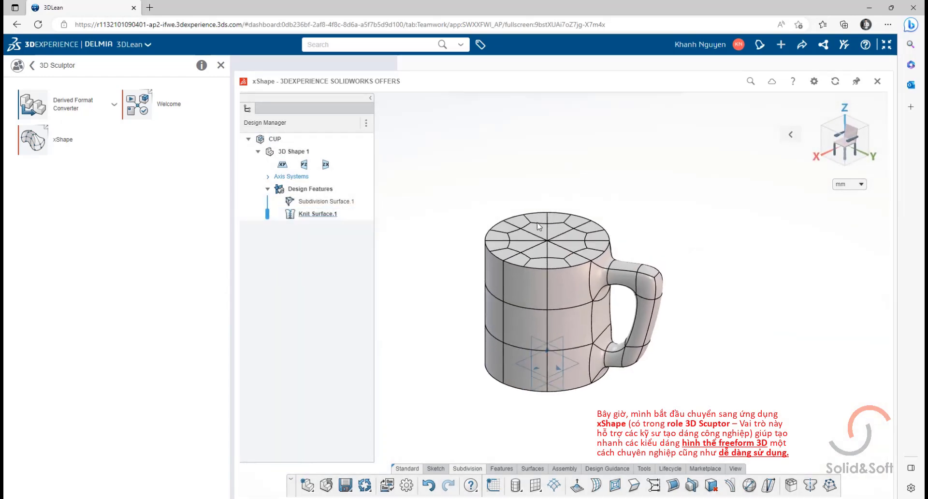
scroll(491, 359, "up", 2)
left_click(504, 469)
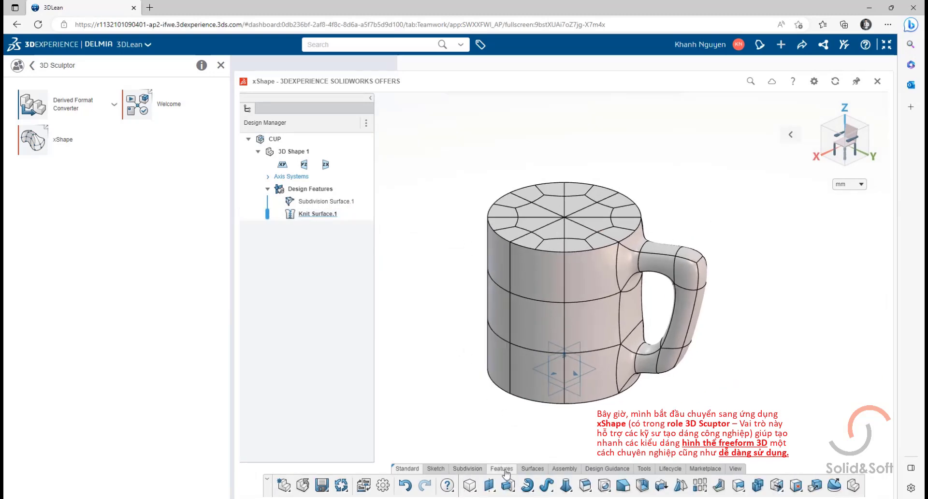
left_click(642, 484)
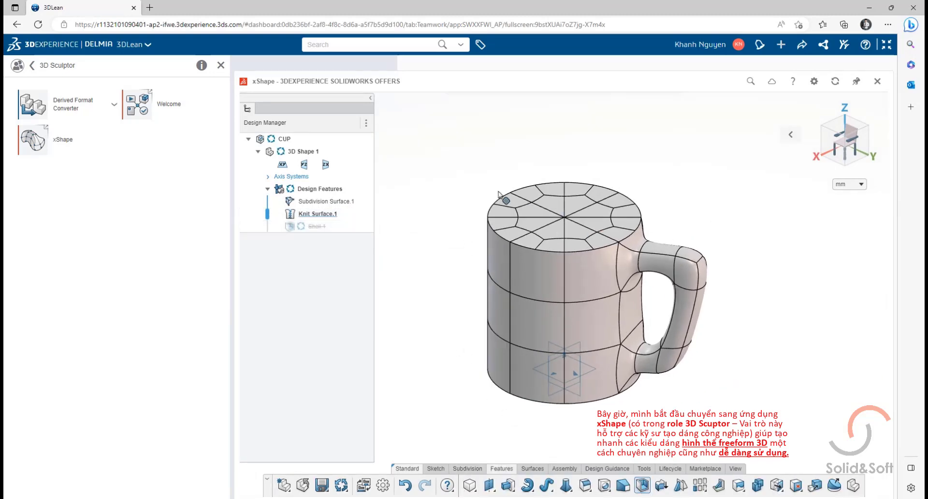
left_click_drag(440, 104, 310, 110)
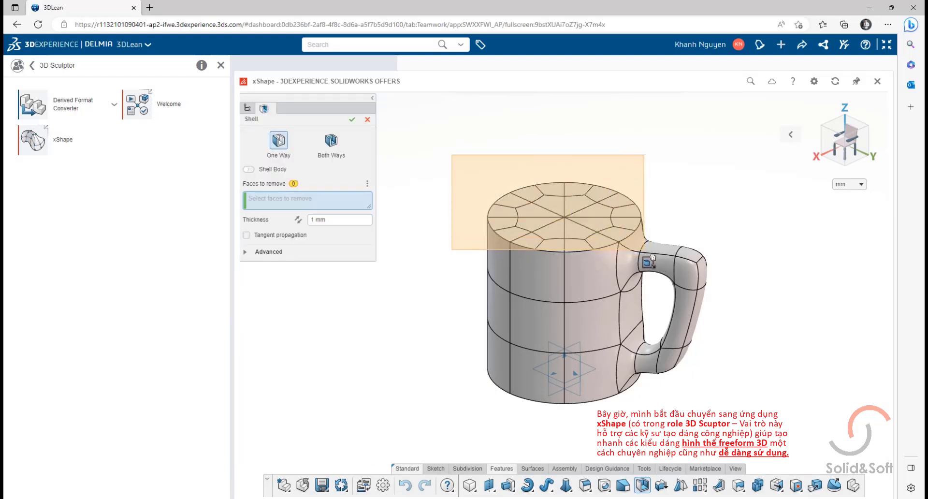
left_click_drag(645, 261, 645, 261)
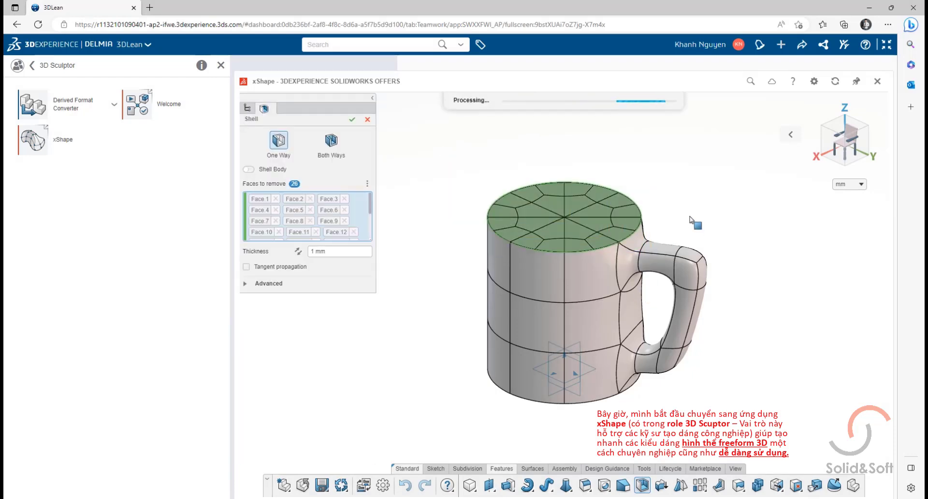
middle_click_drag(733, 201, 624, 266)
left_click(658, 293)
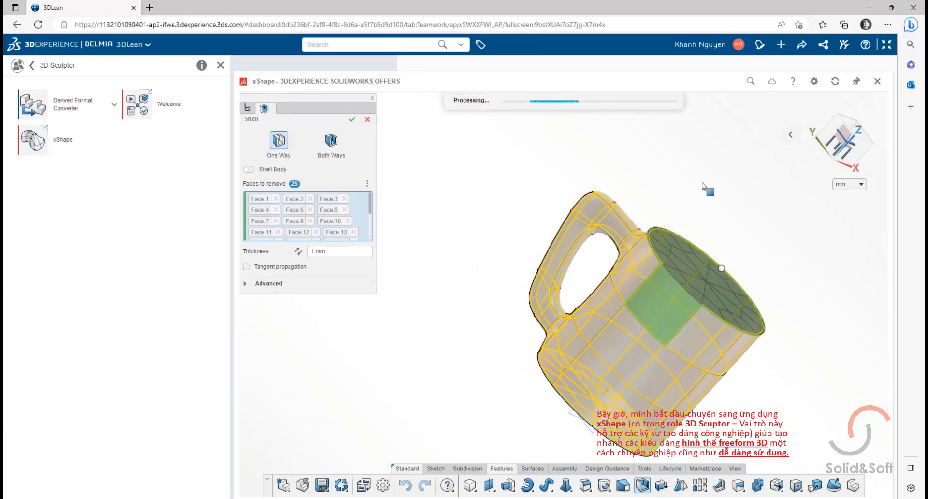
middle_click_drag(702, 190, 705, 195)
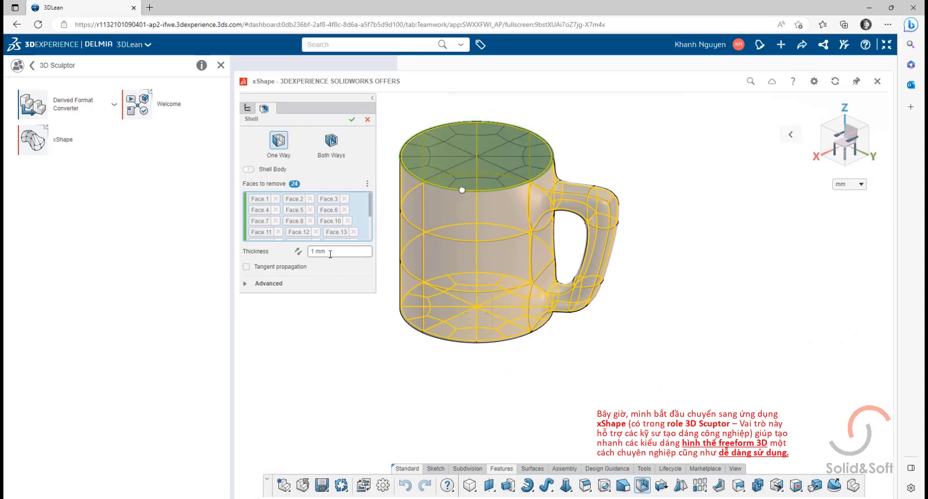
left_click(352, 120)
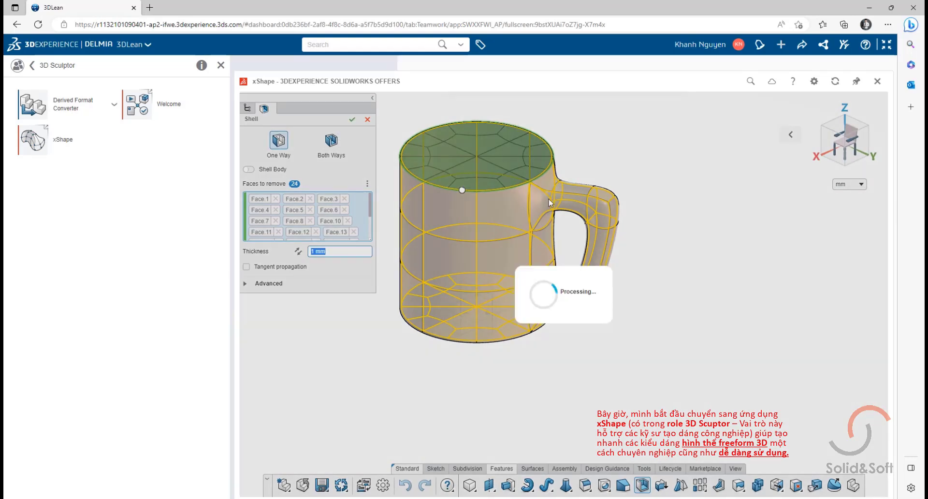
Step: Fillet the edges of the cup's open rim with a constant 0.3 mm radius
scroll(719, 228, "down", 3)
scroll(425, 253, "up", 3)
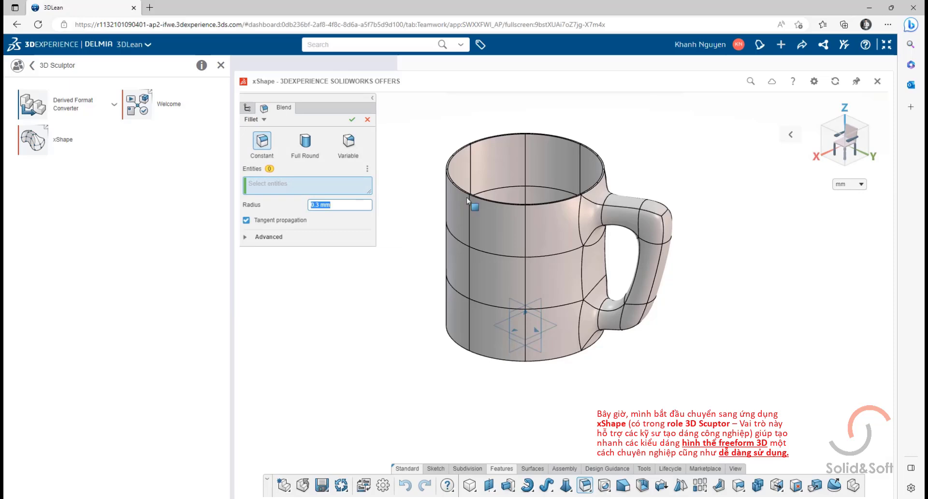
scroll(555, 207, "up", 4)
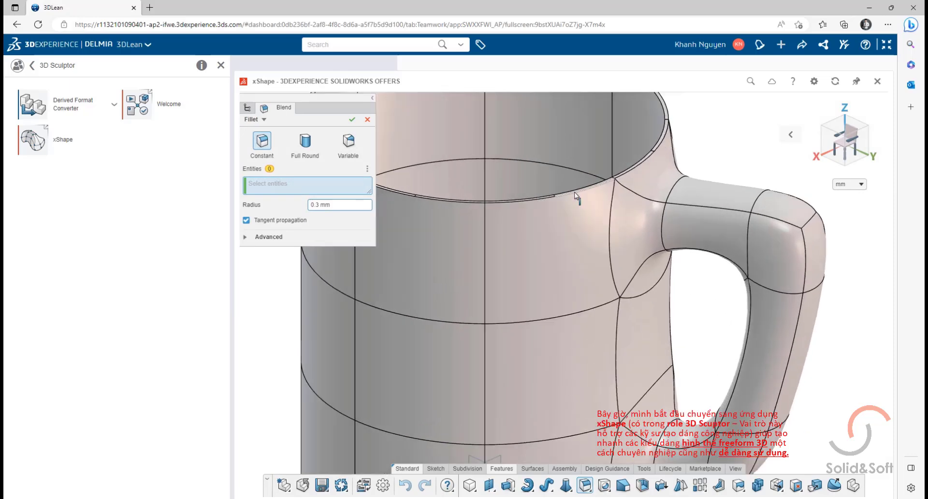
left_click(532, 196)
scroll(534, 197, "up", 1)
scroll(535, 199, "up", 2)
left_click(550, 197)
left_click(351, 120)
Step: Fillet the cup's outer bottom edge with a constant 5 mm radius
scroll(599, 245, "down", 2)
scroll(599, 245, "down", 3)
scroll(513, 404, "down", 2)
scroll(472, 439, "down", 2)
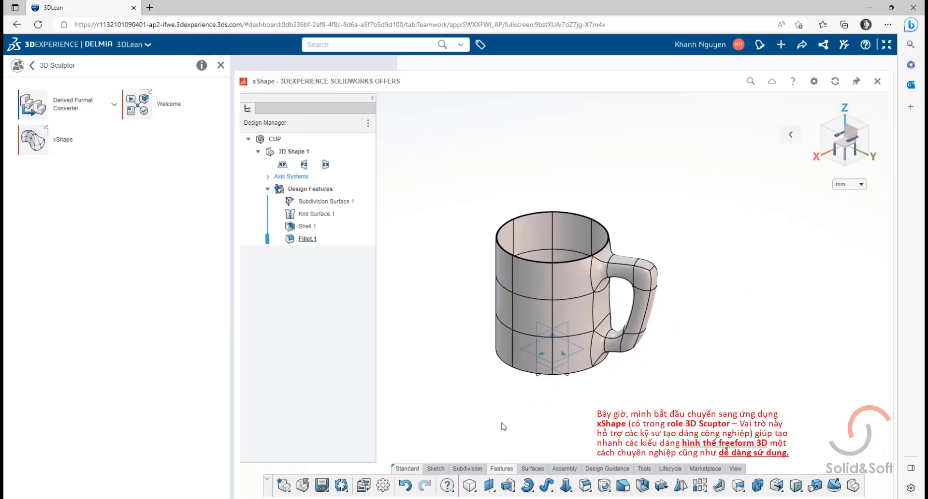
scroll(531, 401, "up", 3)
left_click(585, 487)
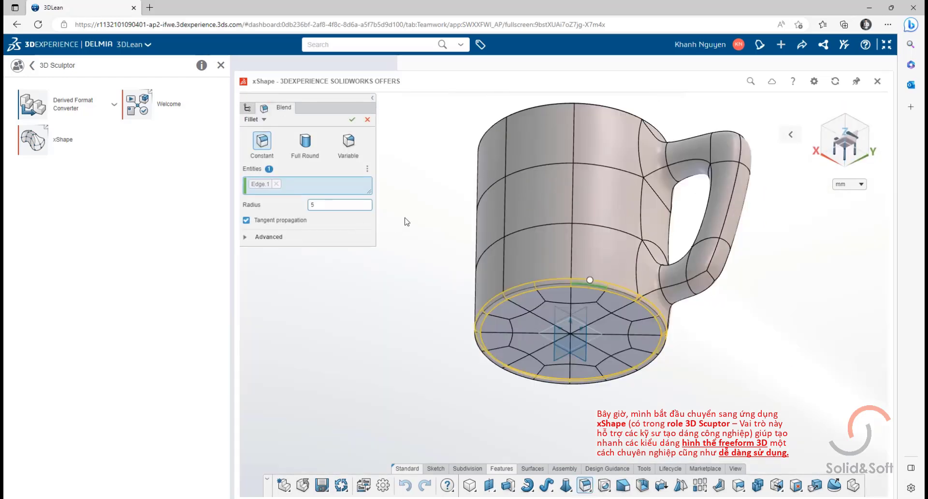
key("Return")
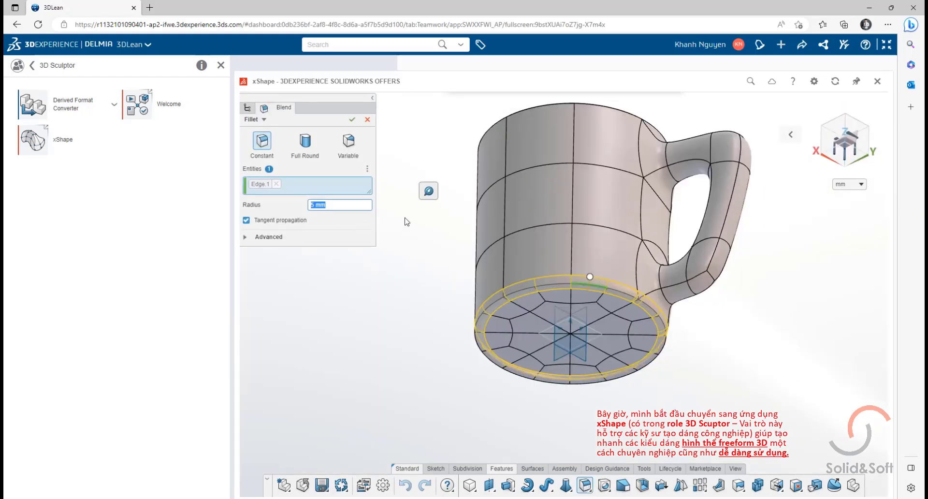
Step: Display the cup shaded with no edges, using the Basic for design appearance, and view it in isometric orientation
middle_click_drag(428, 193, 433, 312)
scroll(539, 197, "down", 1)
scroll(539, 198, "down", 1)
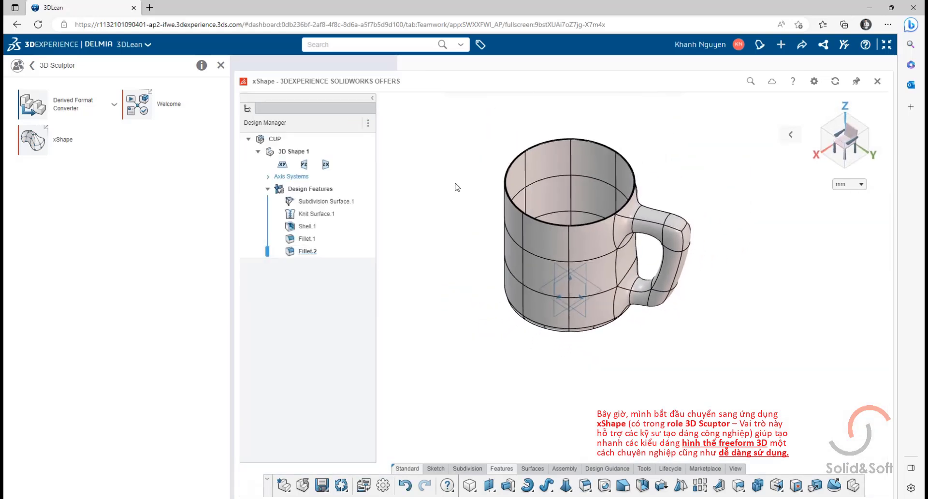
middle_click_drag(458, 187, 433, 183)
left_click(734, 469)
left_click(691, 485)
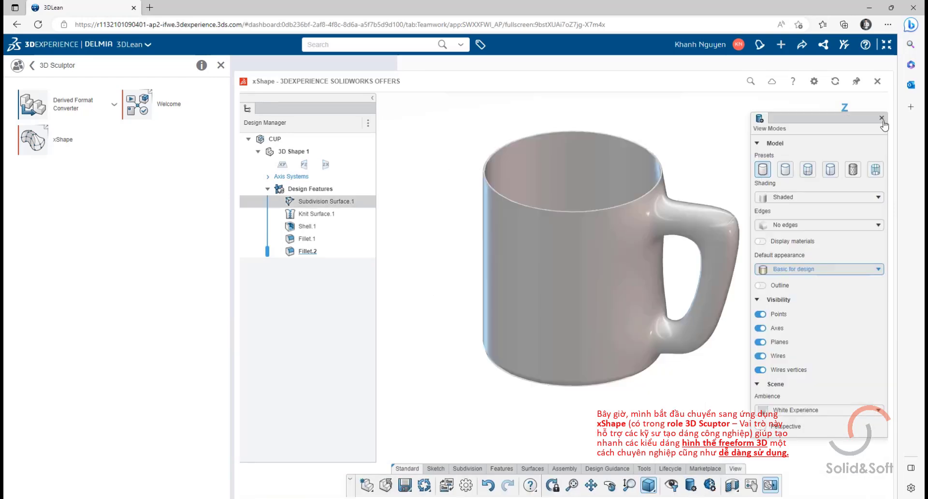
left_click(881, 118)
middle_click_drag(740, 338, 780, 317)
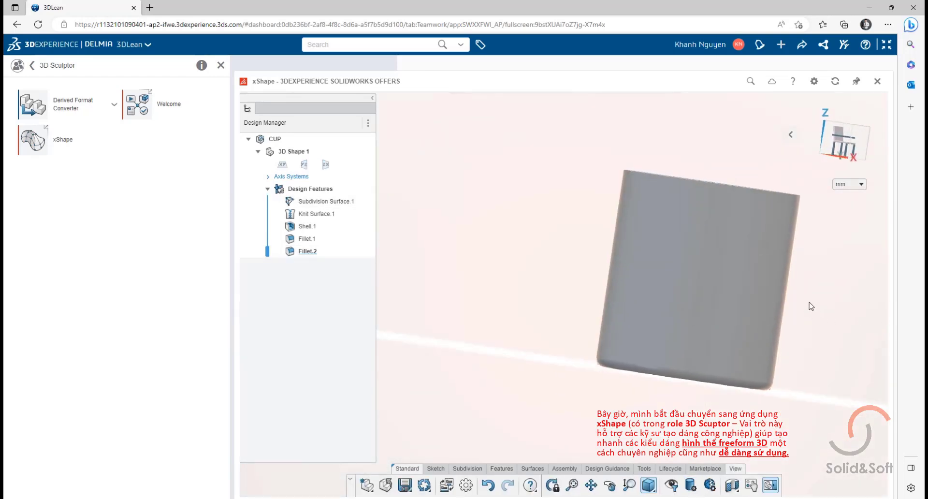
middle_click_drag(833, 304, 686, 309)
key("ctrl+7")
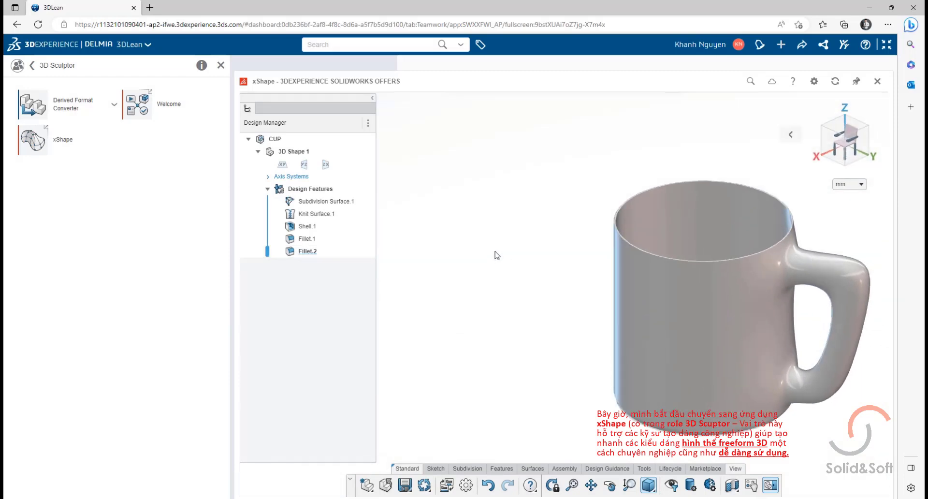
scroll(548, 290, "down", 1)
scroll(725, 342, "up", 3)
scroll(761, 416, "down", 2)
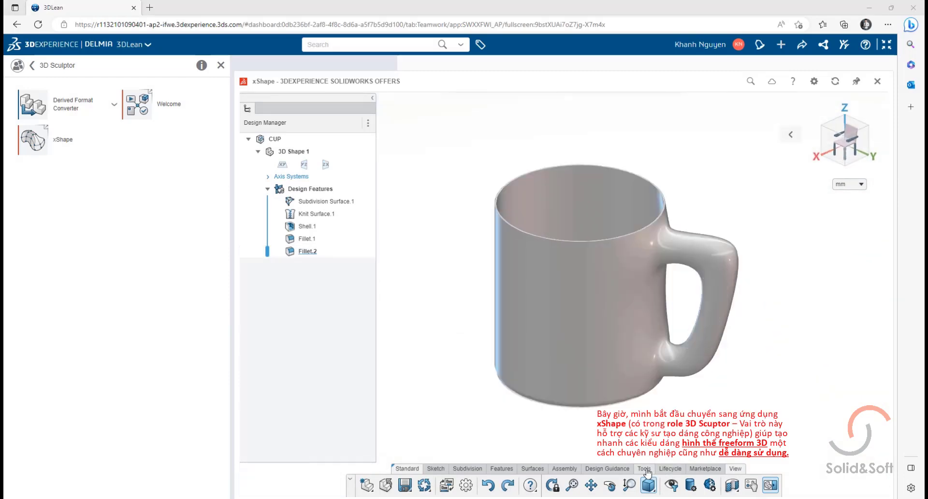
Step: Color the faces of the cup's handle brown (#804040), leaving the cup body uncolored
left_click(643, 468)
left_click(565, 486)
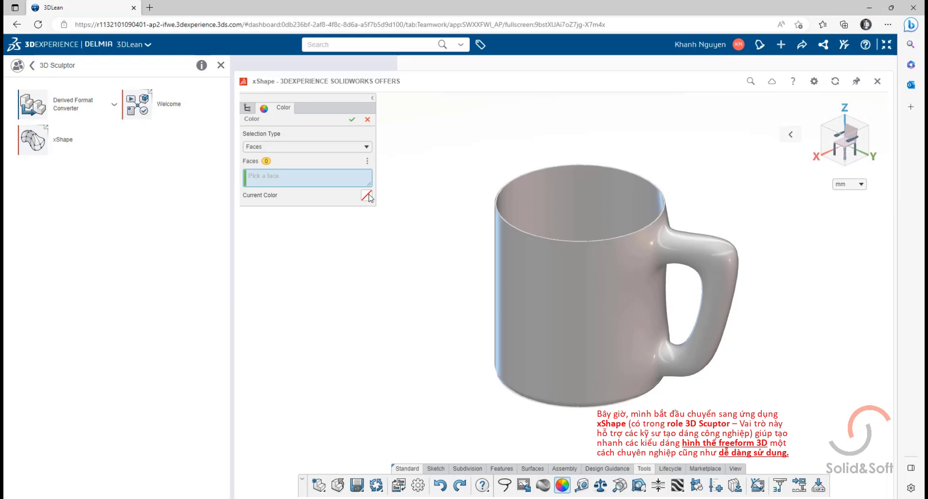
left_click(367, 195)
left_click(275, 292)
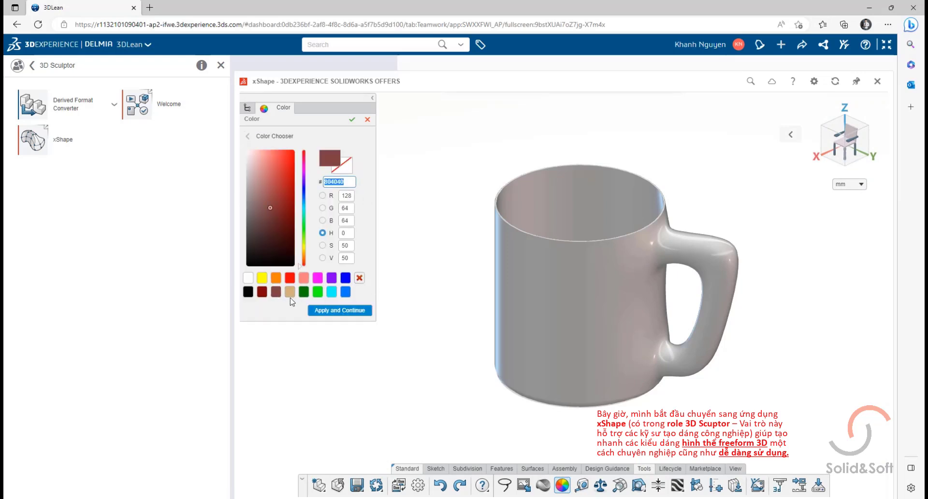
left_click(351, 311)
left_click_drag(753, 386, 680, 217)
left_click(371, 227)
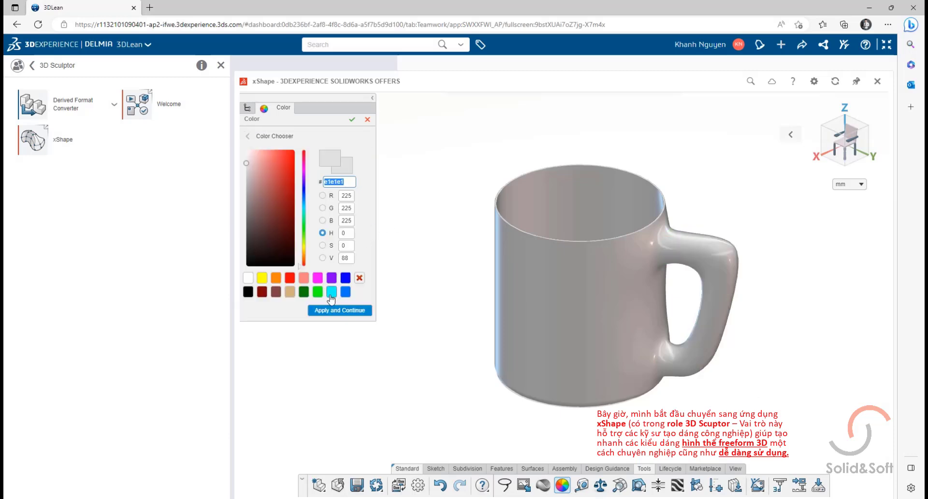
left_click(275, 291)
left_click(340, 309)
middle_click_drag(811, 298, 795, 281)
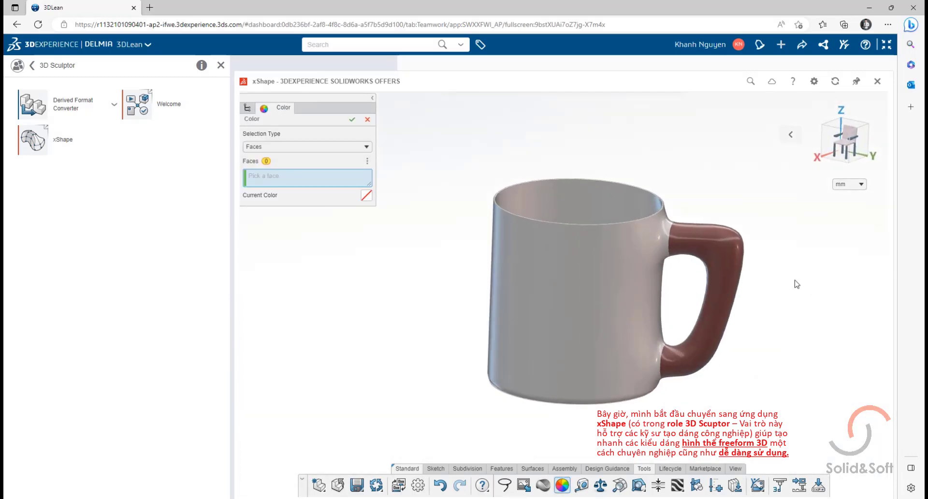
left_click(350, 120)
middle_click_drag(531, 182, 466, 173)
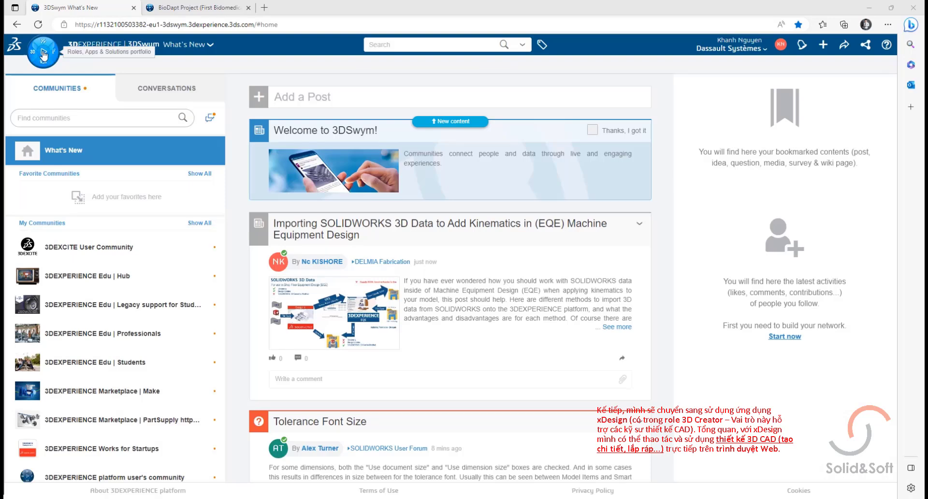
Step: Switch to xDesign through the 3D Creator role
left_click(43, 52)
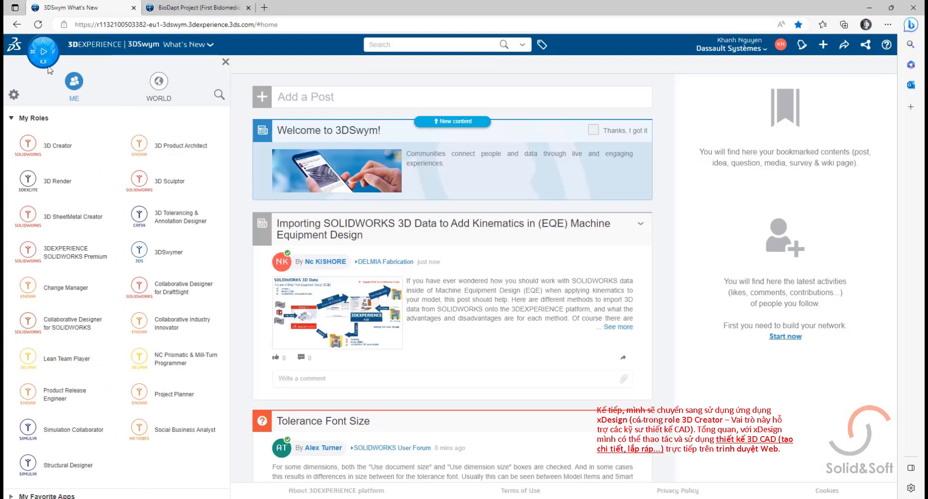
left_click(57, 154)
left_click(38, 141)
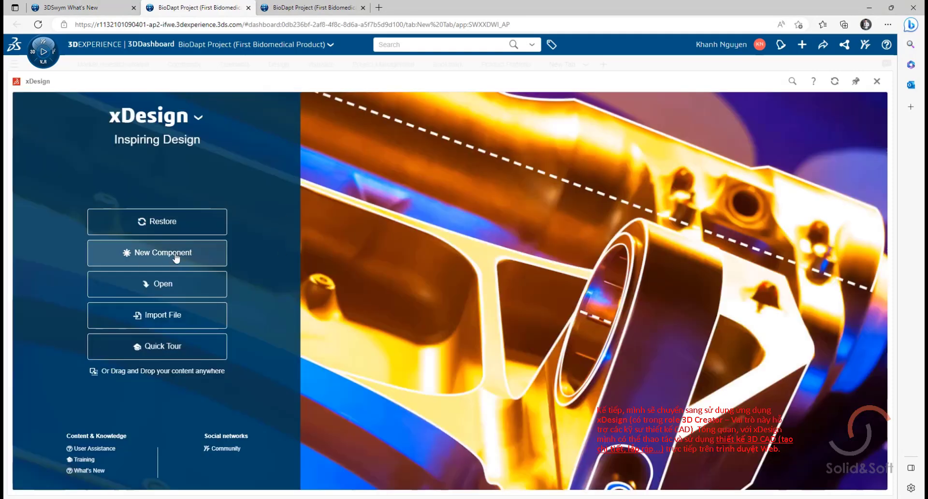
Step: Create a new component named The Plate in the 3DEXPERIENCE SOLIDWORKS OFFERS 2 location
left_click(181, 258)
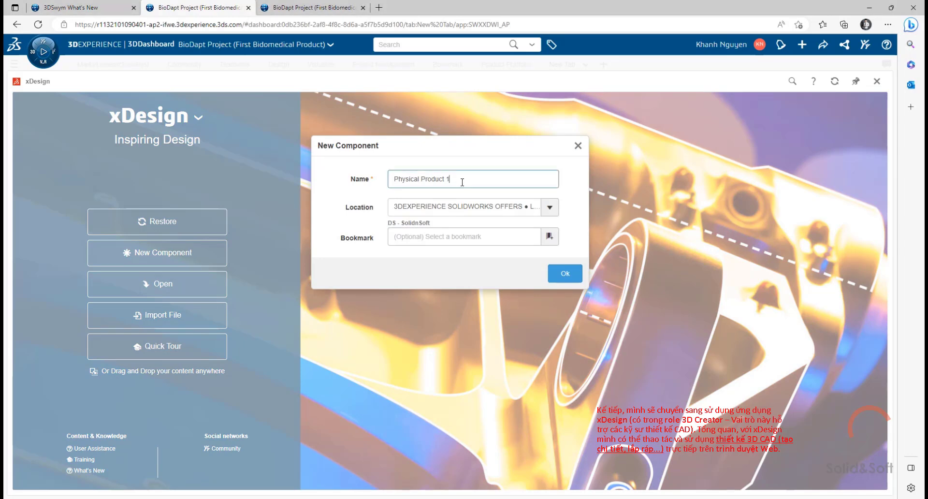
left_click(427, 202)
left_click(511, 244)
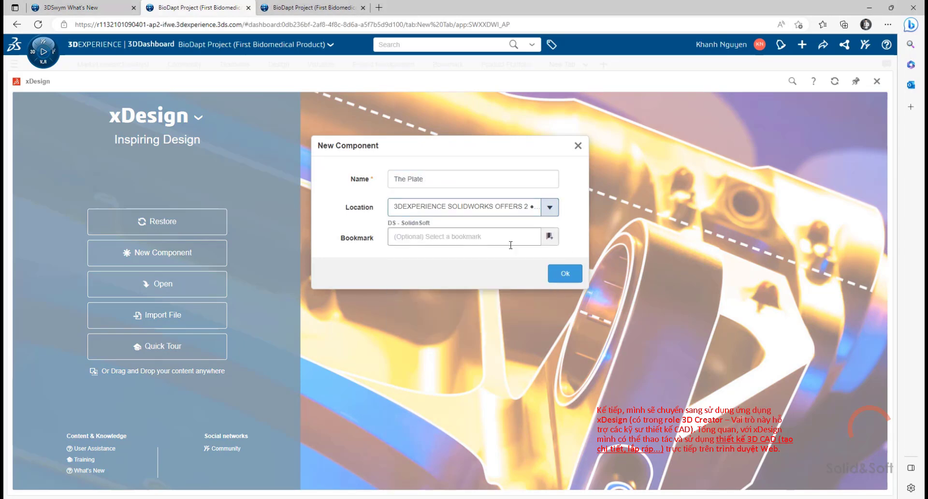
left_click(565, 273)
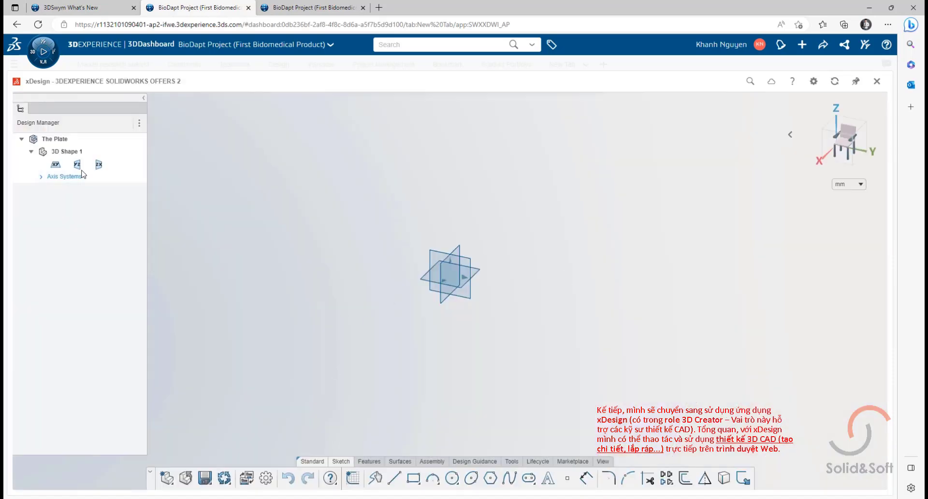
Step: On the YZ plane, sketch a horizontal line from the origin toward negative Y, continued by a tangent arc and a rising line
left_click(436, 261)
left_click(458, 224)
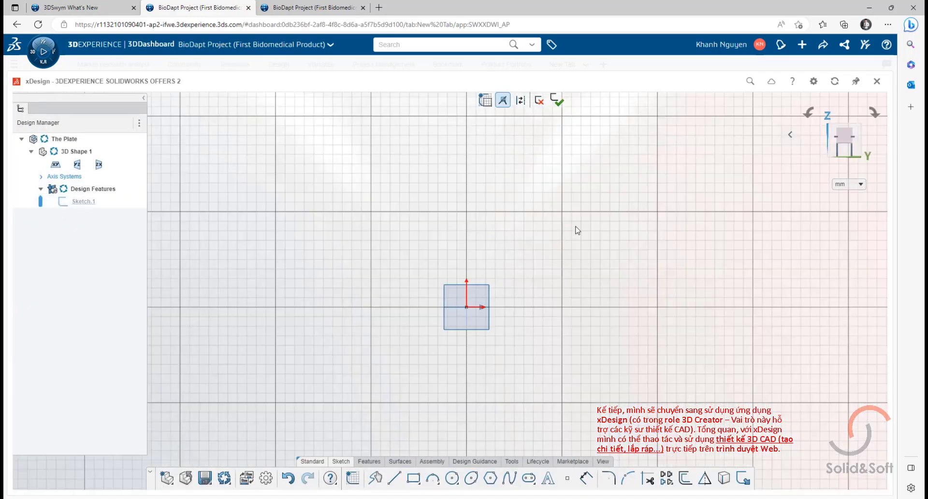
right_click_drag(577, 230, 530, 233)
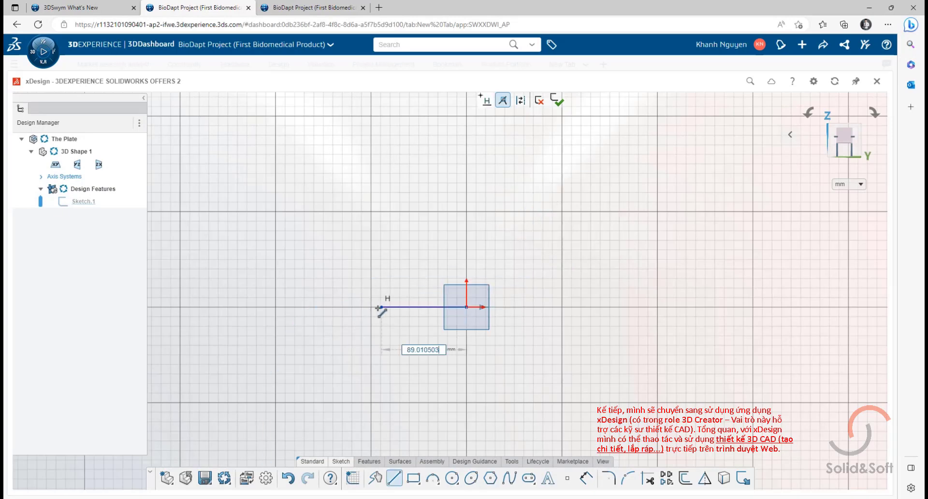
left_click(387, 307)
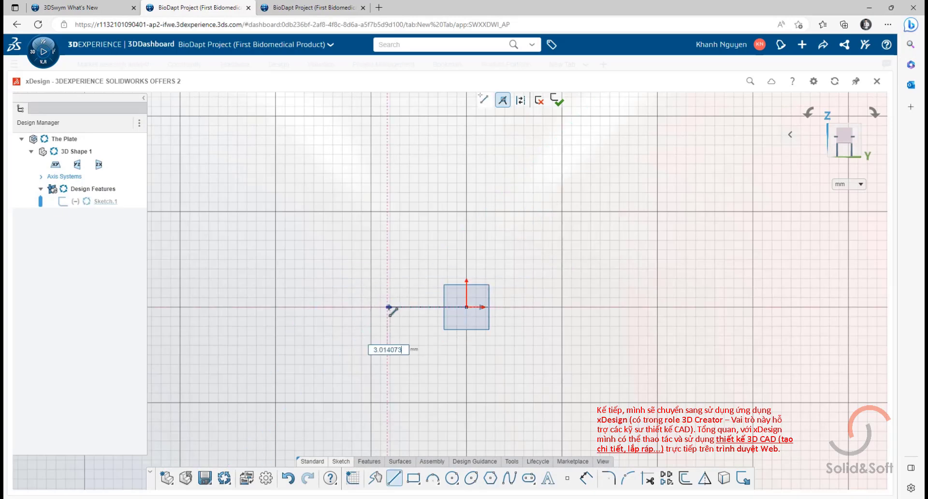
left_click(356, 302)
double_click(317, 288)
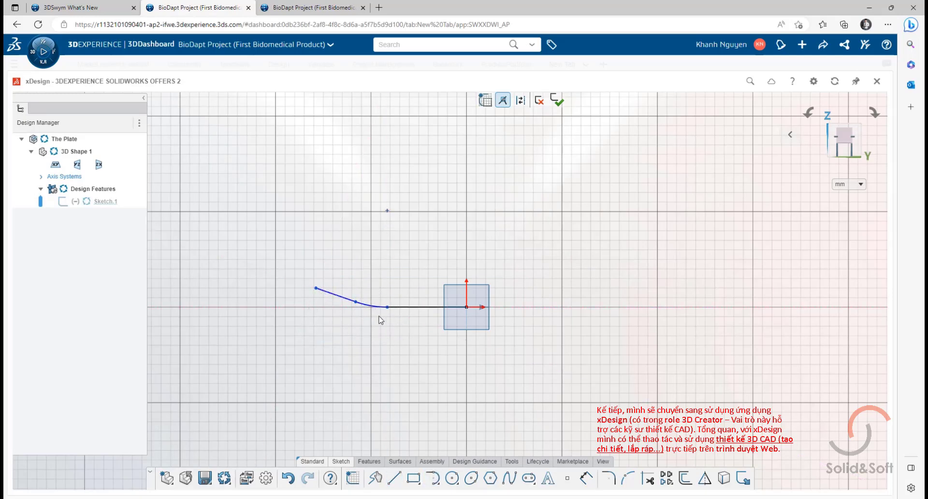
Step: Sketch a vertical line about 41 mm long upward from the origin and convert it to construction geometry
double_click(466, 267)
key("Escape")
left_click(467, 276)
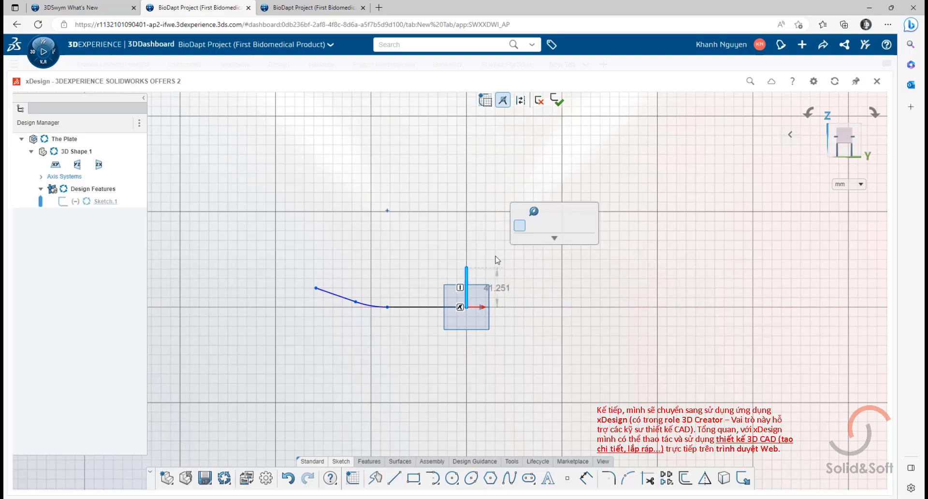
left_click(519, 212)
Step: Dimension the horizontal line's outer end symmetrically about the vertical construction line at 100 mm
right_click_drag(567, 351, 566, 312)
left_click(388, 307)
type("0")
key("Return")
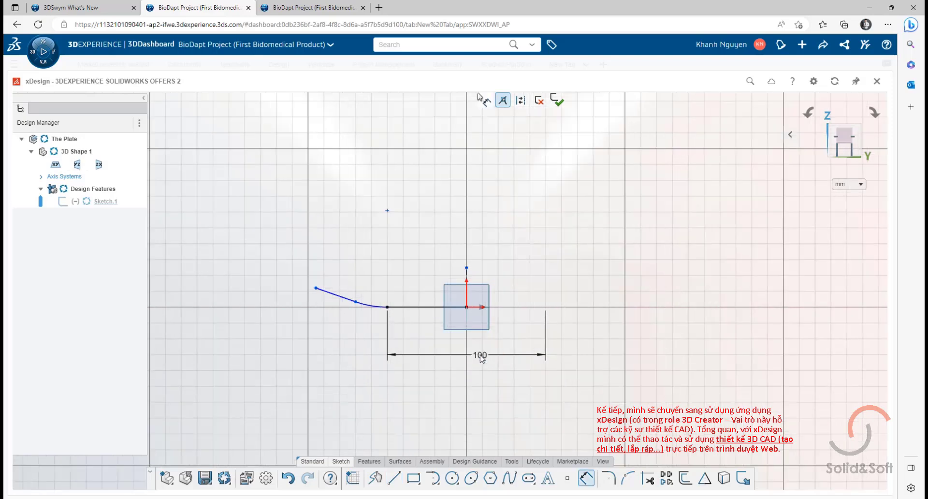
Step: Dimension the rising outer line's angle at 12° and the connecting arc's radius at 84 mm
left_click(340, 297)
left_click(289, 300)
type("12")
key("Return")
left_click(375, 308)
left_click(371, 337)
key("Return")
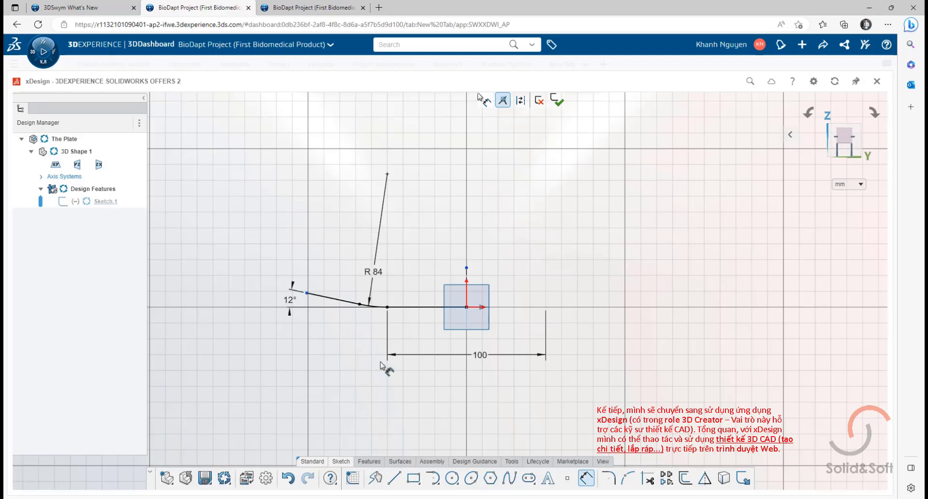
Step: Dimension the rising line's outer end symmetrically about the vertical construction line at 200 mm
left_click(310, 293)
left_click(465, 278)
left_click(467, 406)
type("200")
key("Return")
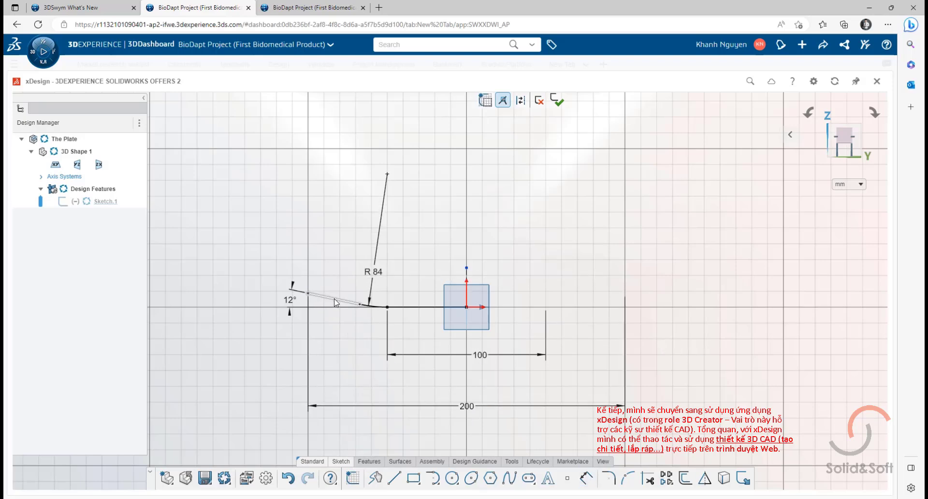
Step: Offset the connected profile chain upward by 2 mm to give the plate its thickness
left_click(348, 303)
left_click(378, 306)
left_click(402, 306)
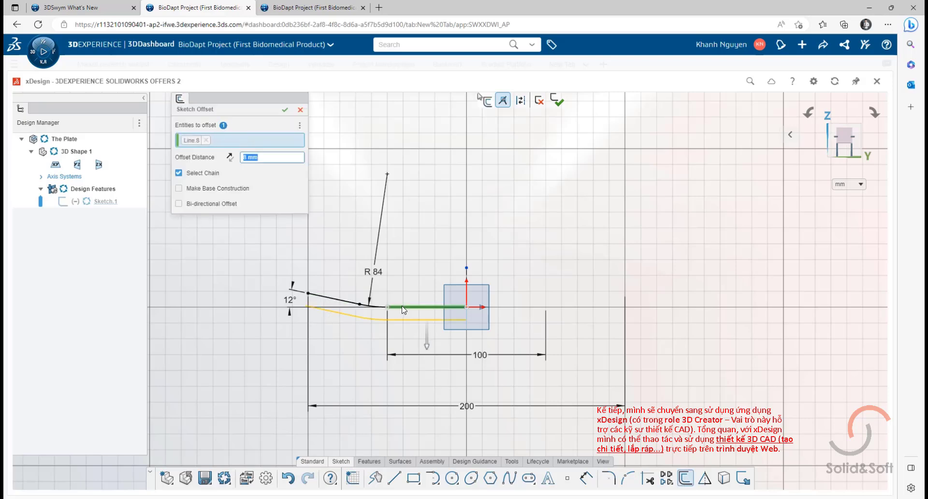
left_click(230, 157)
left_click(285, 111)
right_click_drag(508, 184, 459, 188)
scroll(334, 294, "up", 4)
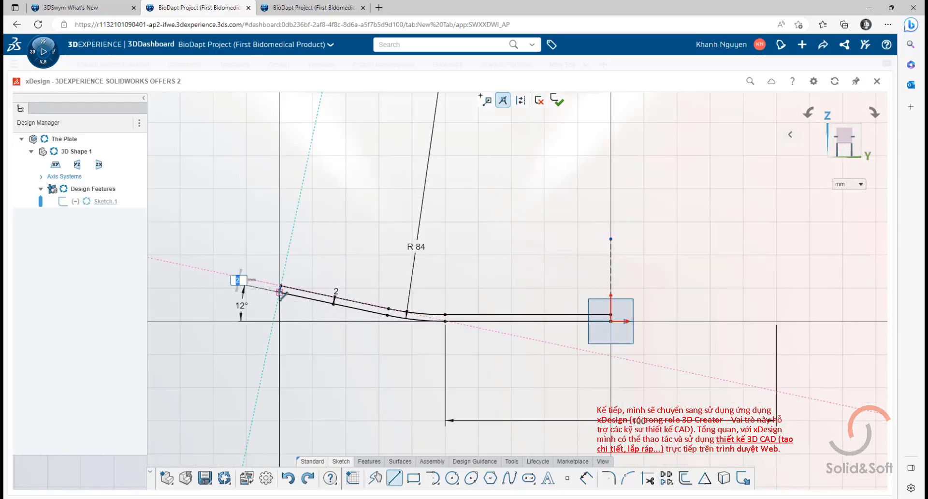
Step: Close the offset profile's ends with lines and add a 4 mm diameter circle centred where the horizontal line meets the arc
left_click(622, 317)
right_click_drag(647, 230, 624, 242)
left_click(456, 314)
right_click_drag(501, 365, 459, 313)
type("4")
key("Return")
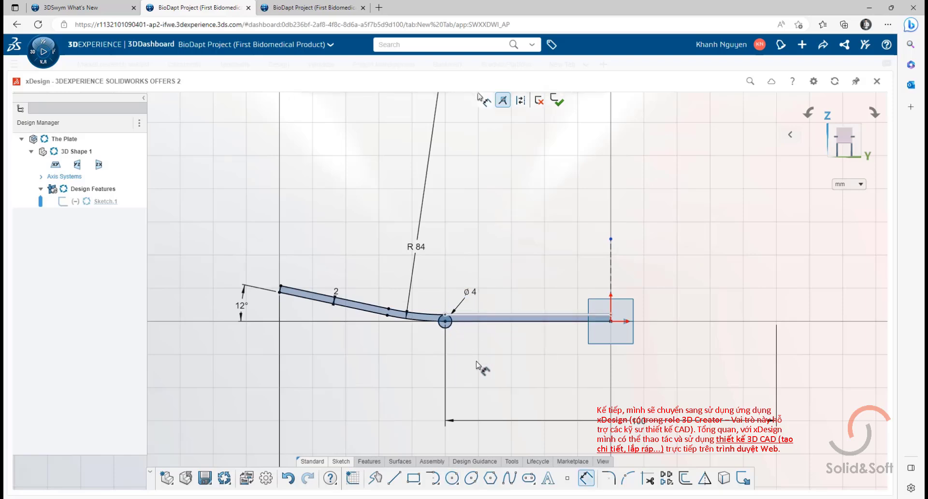
scroll(538, 302, "down", 2)
Step: Revolve the sketch a full turn as a solid about the vertical construction line
left_click(369, 462)
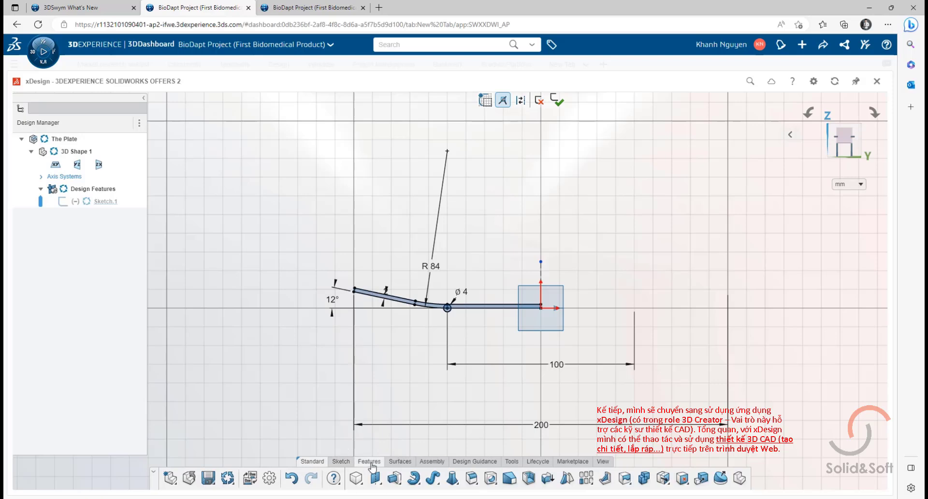
left_click(414, 479)
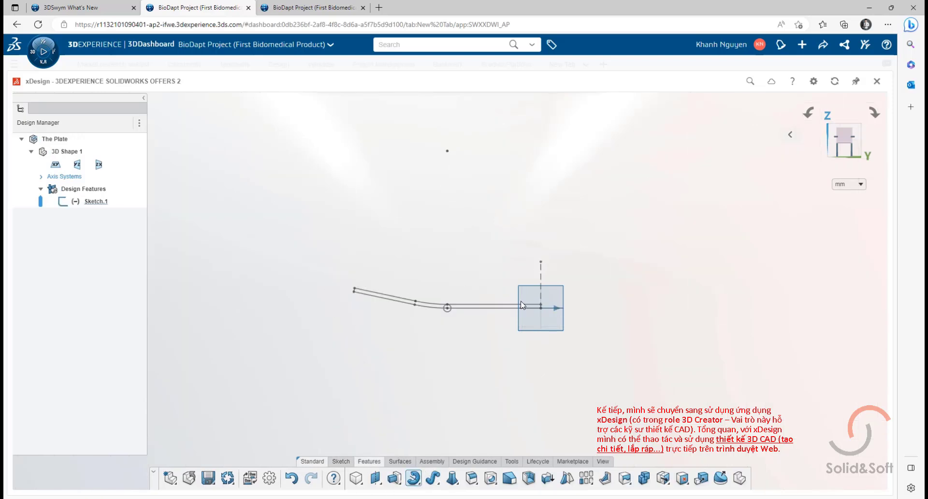
left_click(488, 308)
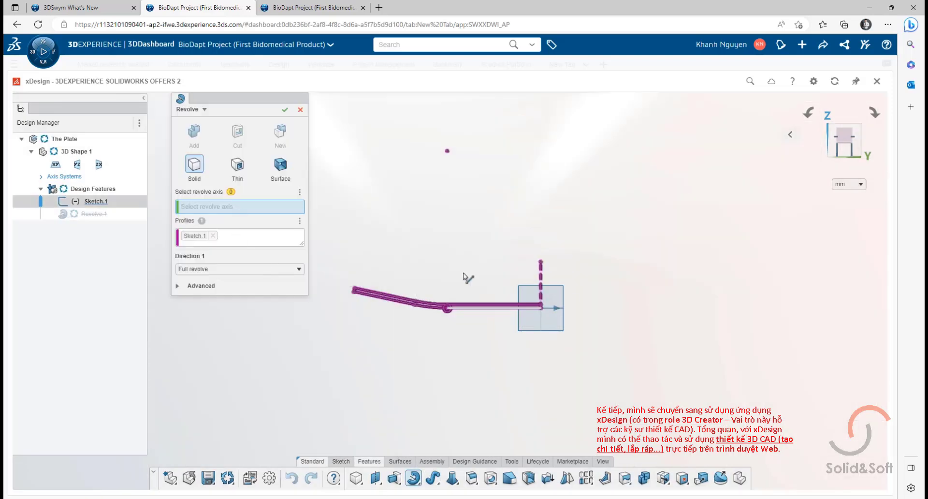
left_click(541, 273)
left_click(285, 111)
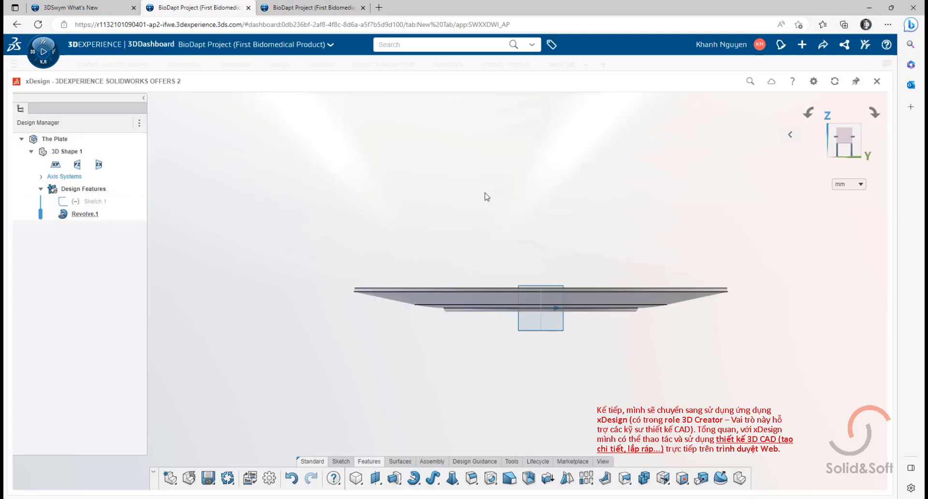
Step: Hide the three reference planes and turn the view to the plate's underside
left_click(98, 165, "shift")
left_click(118, 141)
middle_click_drag(466, 295, 406, 369)
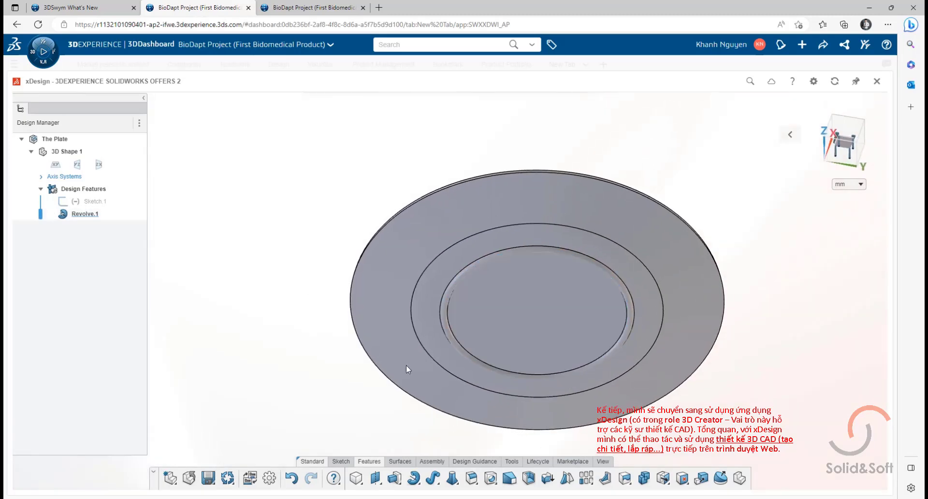
Step: Fillet the edges of the foot ring on the plate's underside
left_click(471, 477)
scroll(454, 305, "up", 3)
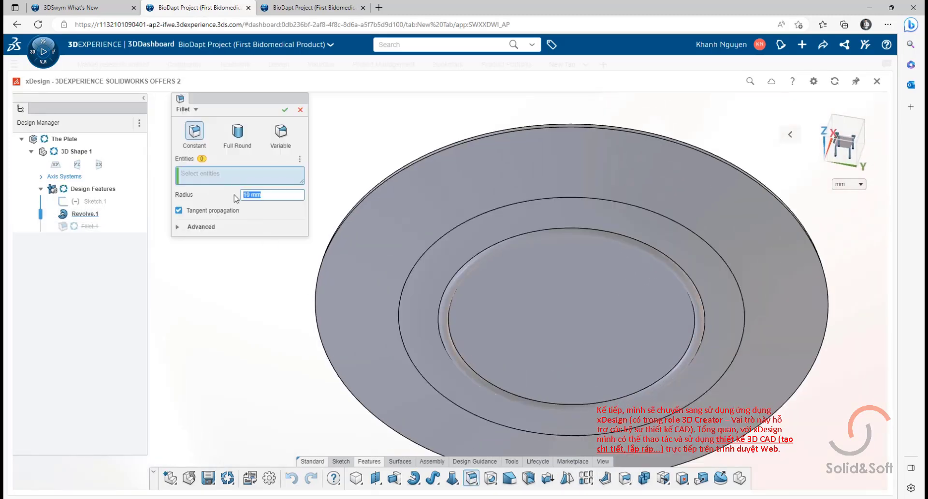
left_click(540, 405)
scroll(454, 297, "up", 3)
left_click(448, 301)
left_click(284, 110)
Step: Save the plate model
scroll(437, 243, "down", 3)
scroll(437, 243, "down", 1)
middle_click_drag(436, 244, 533, 425)
scroll(532, 337, "down", 4)
double_click(332, 173)
scroll(500, 284, "up", 2)
key("ctrl+s")
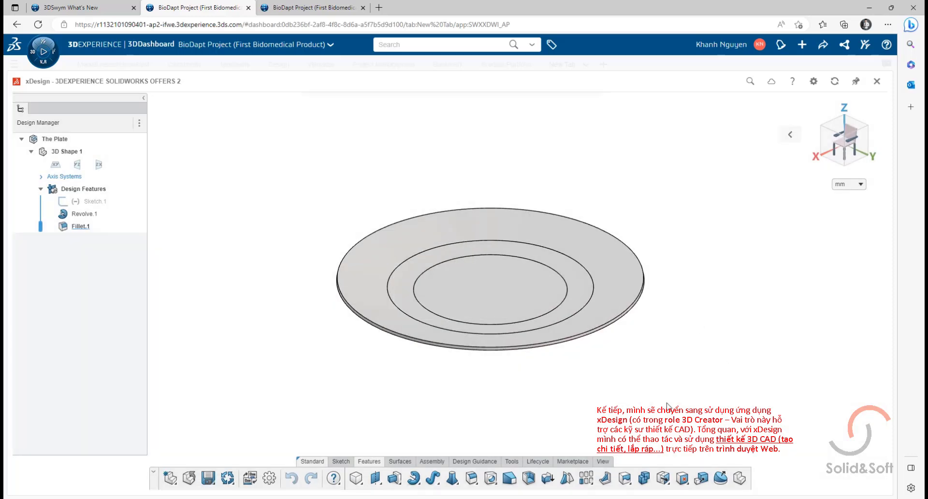
Step: Set the default display appearance to Clay in the view modes
left_click(602, 461)
left_click(576, 477)
left_click(392, 279)
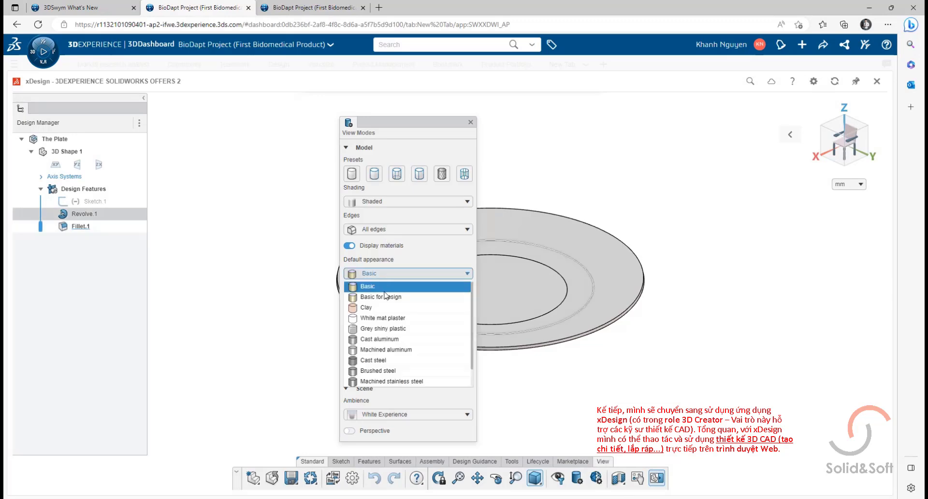
left_click(381, 296)
left_click(375, 273)
left_click(370, 307)
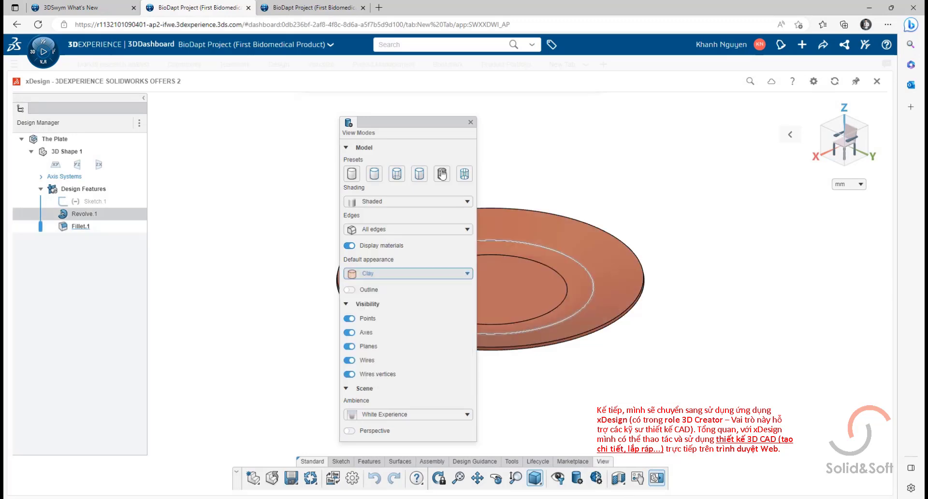
left_click(470, 122)
left_click(607, 160)
middle_click_drag(689, 262, 575, 286)
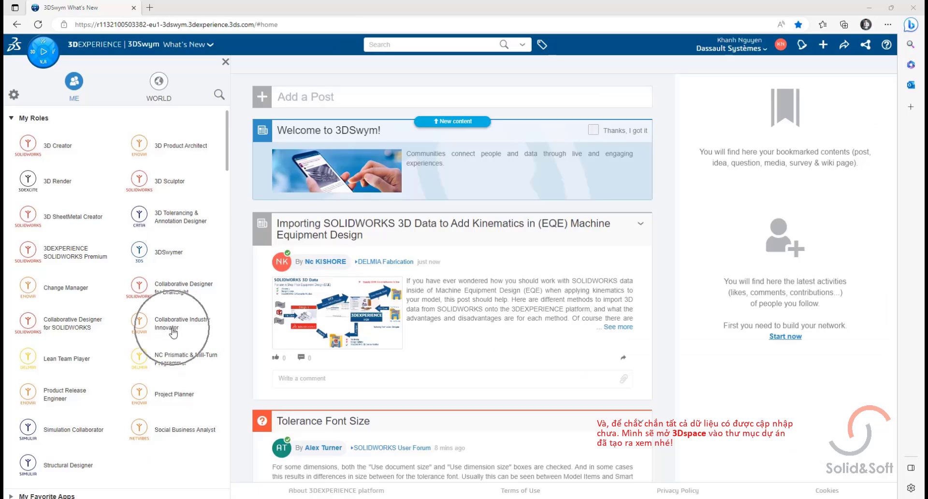
Step: Switch to 3DSpace from the Collaborative Industry Innovator role and open the 3DEXPERIENCE SOLIDWORKS OFFERS 2 collaborative space
left_click(173, 330)
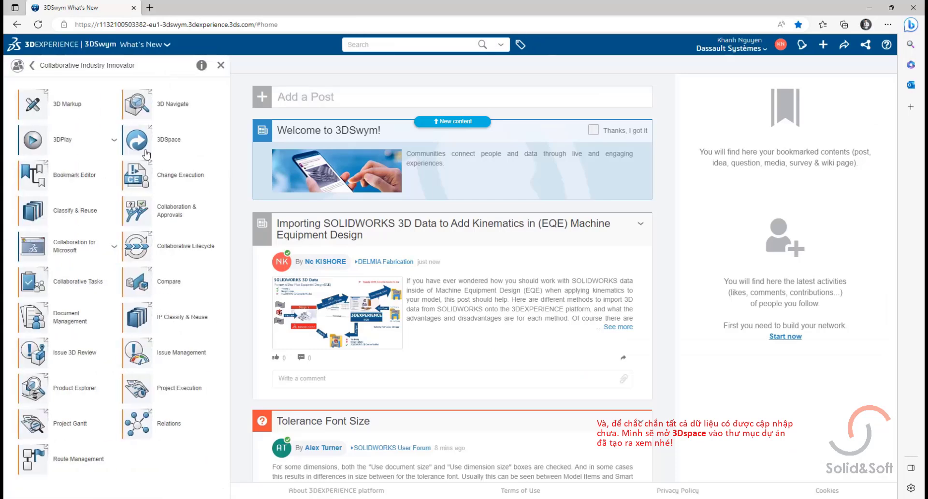
left_click(138, 141)
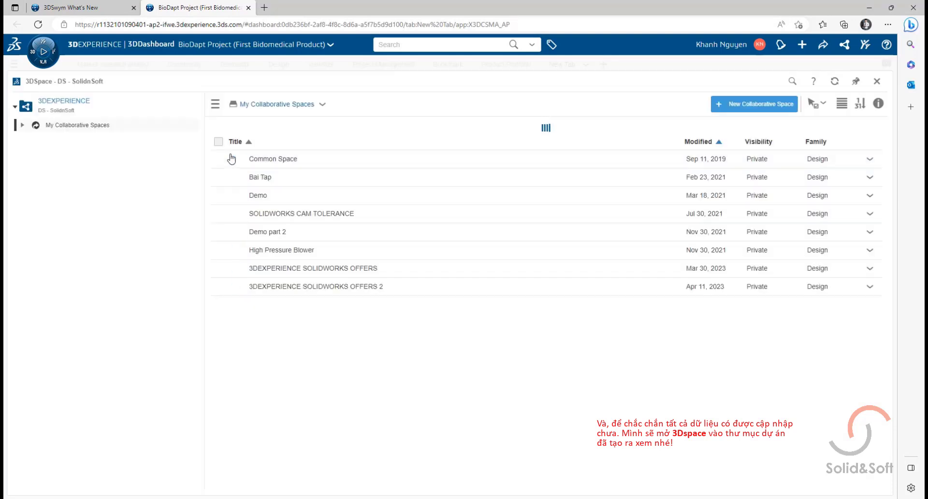
left_click(342, 278)
double_click(342, 278)
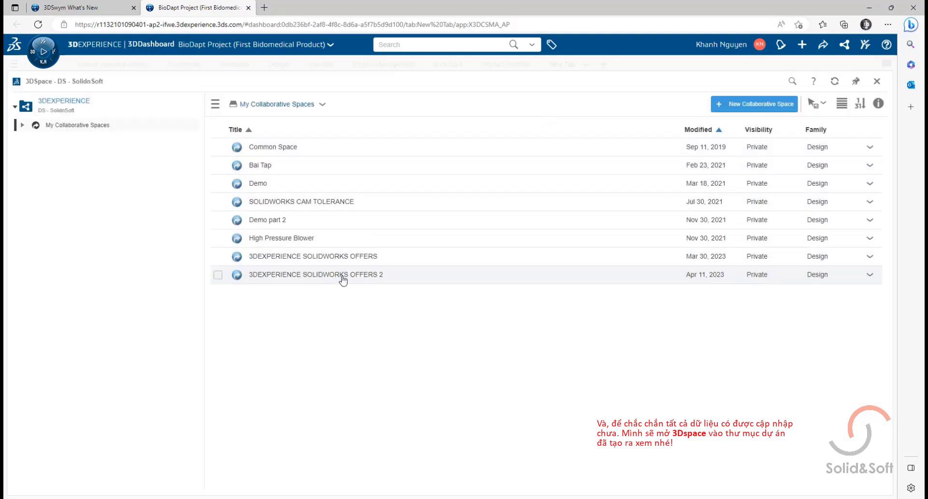
Step: Check the apps that can open The Plate, and launch SOLIDWORKS Connected from the 3DEXPERIENCE SOLIDWORKS Premium role
left_click(869, 164)
mouse_move(850, 209)
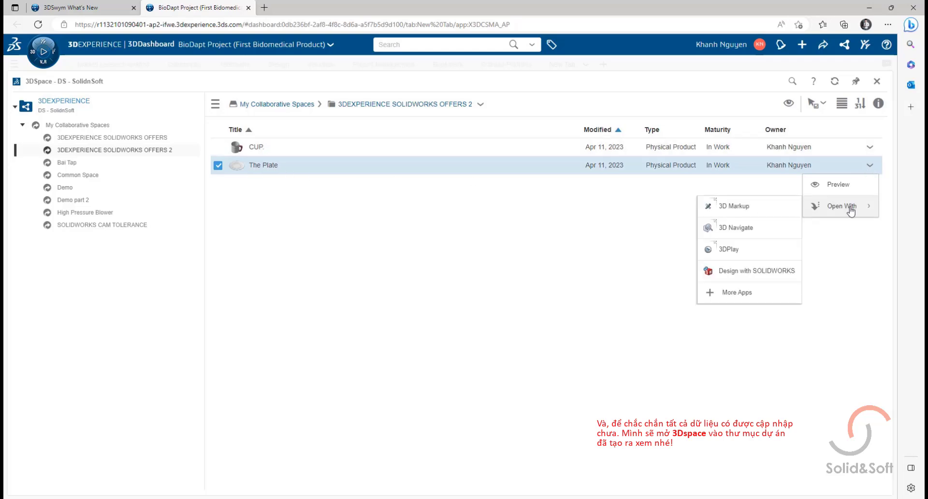
left_click(737, 293)
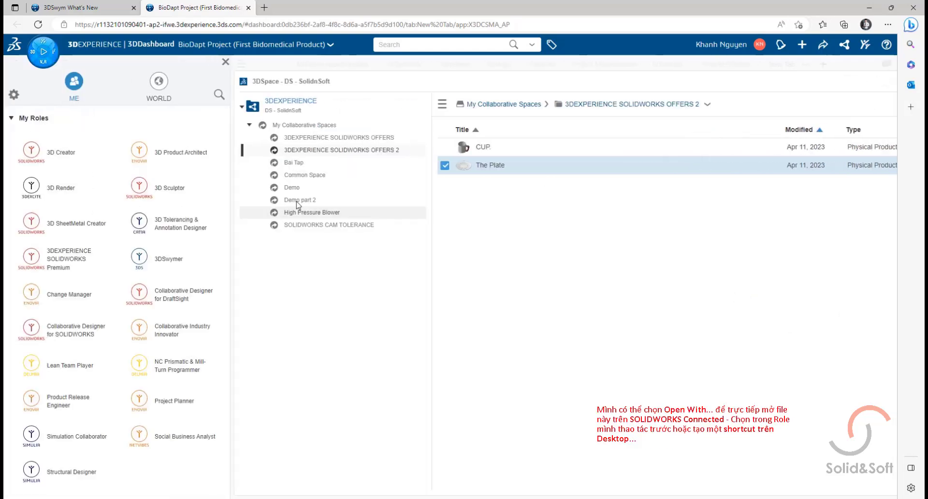
left_click(69, 259)
left_click(33, 141)
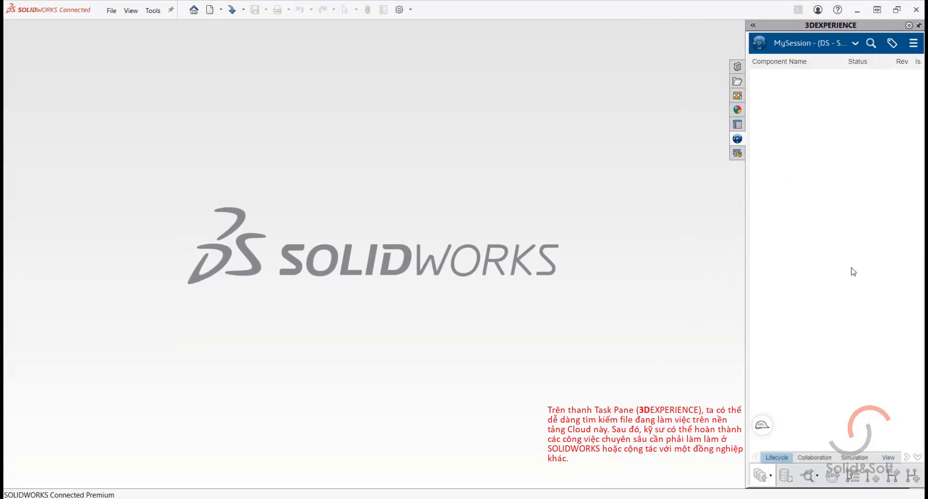
Step: Search the platform for "The Plate" and open the matching part in SOLIDWORKS
left_click(814, 66)
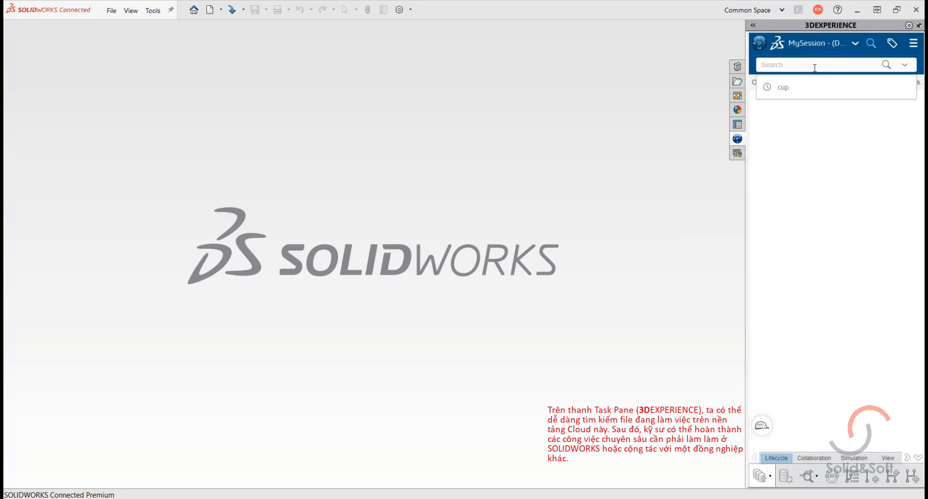
type("The Plate")
key("Return")
left_click_drag(795, 132, 603, 155)
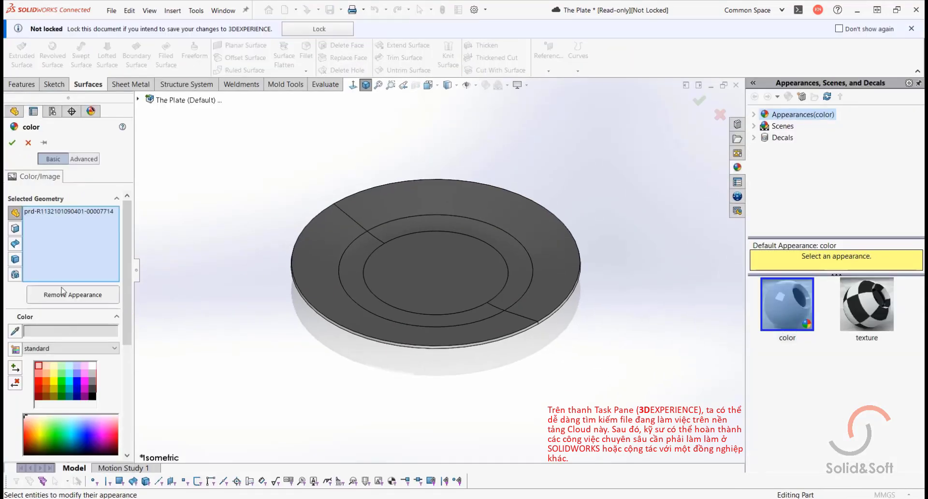
Step: Color the whole plate light orange from the standard swatches
left_click(48, 382)
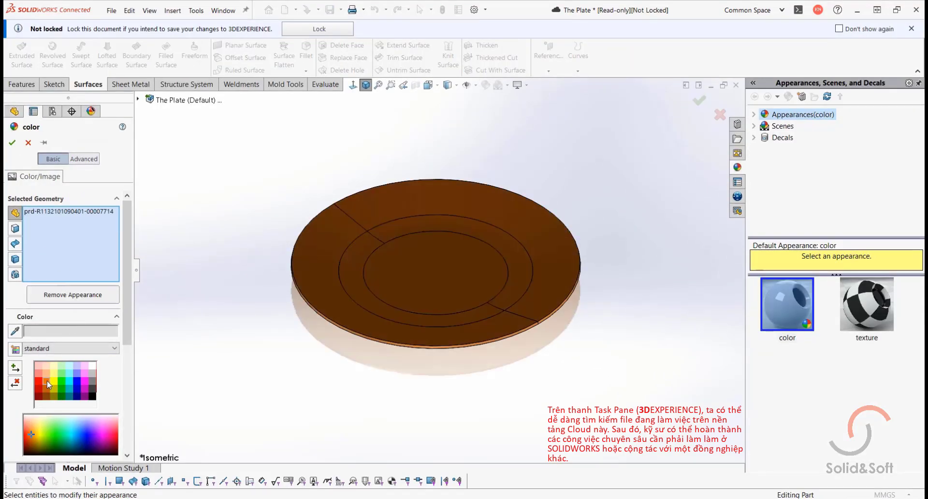
left_click(47, 374)
left_click(28, 143)
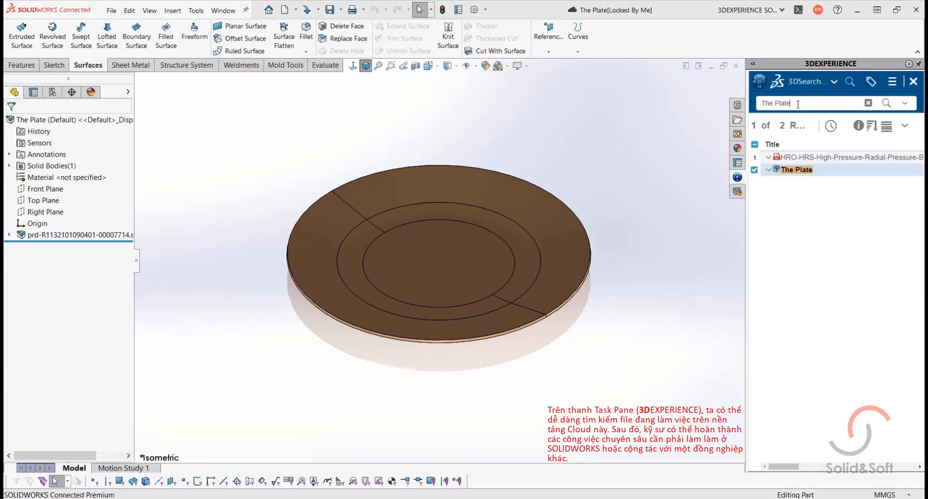
Step: Search the platform for "Cup." and open the CUP. part
left_click_drag(797, 104, 743, 117)
type("Cup.")
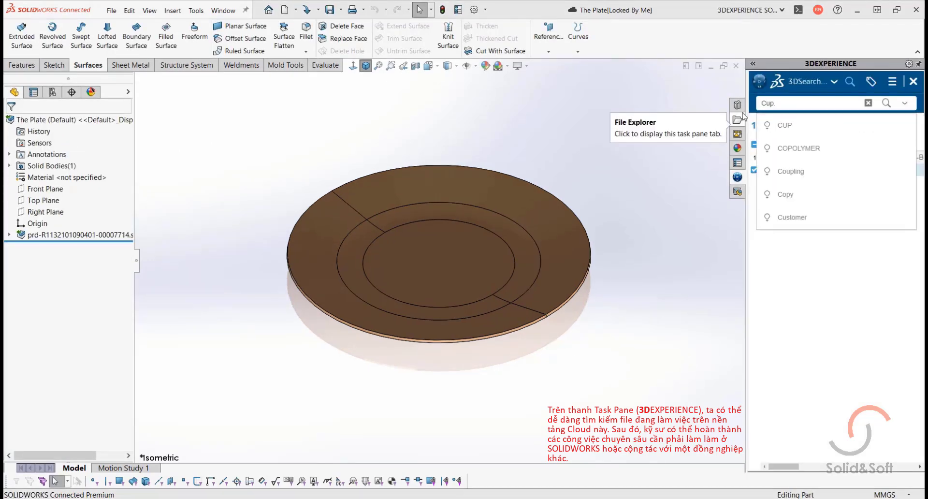
key("Return")
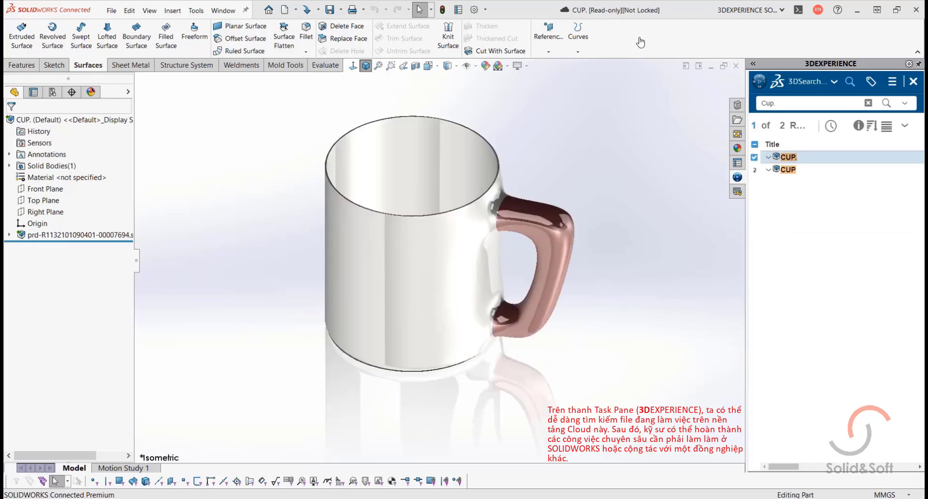
Step: Create a new assembly and insert The Plate as its first component
key("ctrl+n")
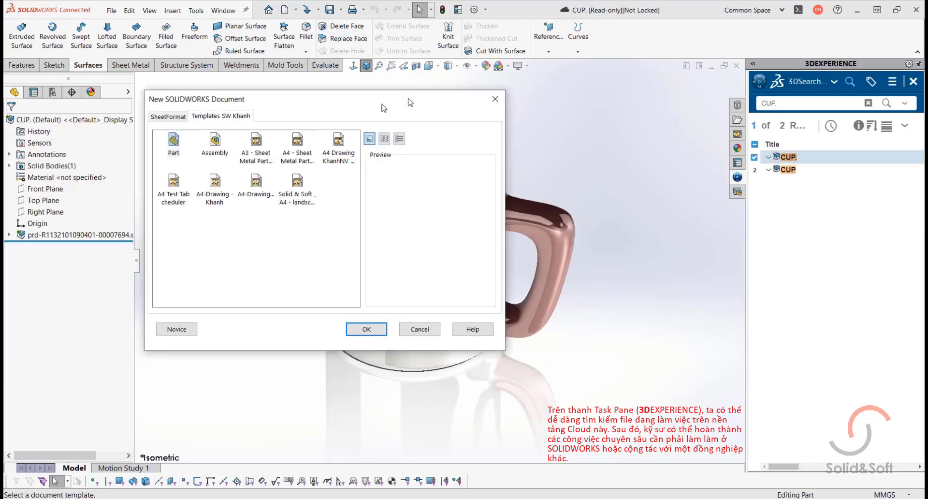
left_click(385, 114)
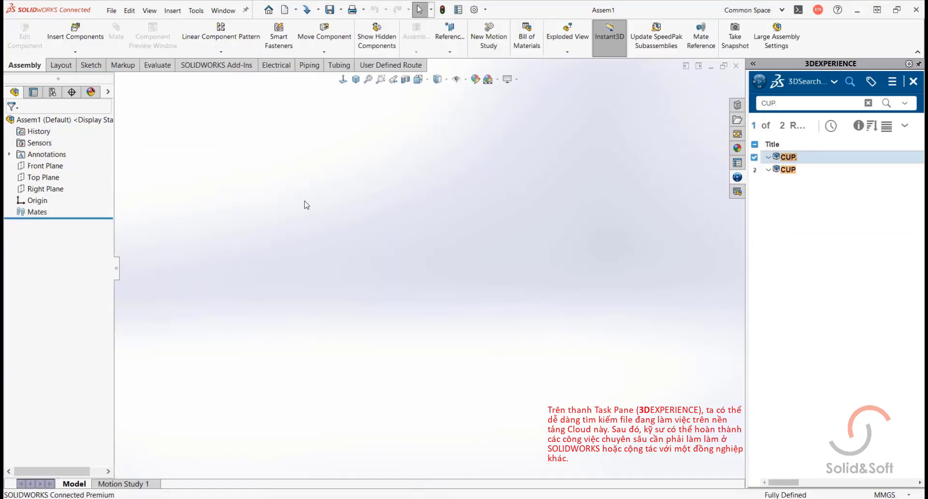
left_click(78, 27)
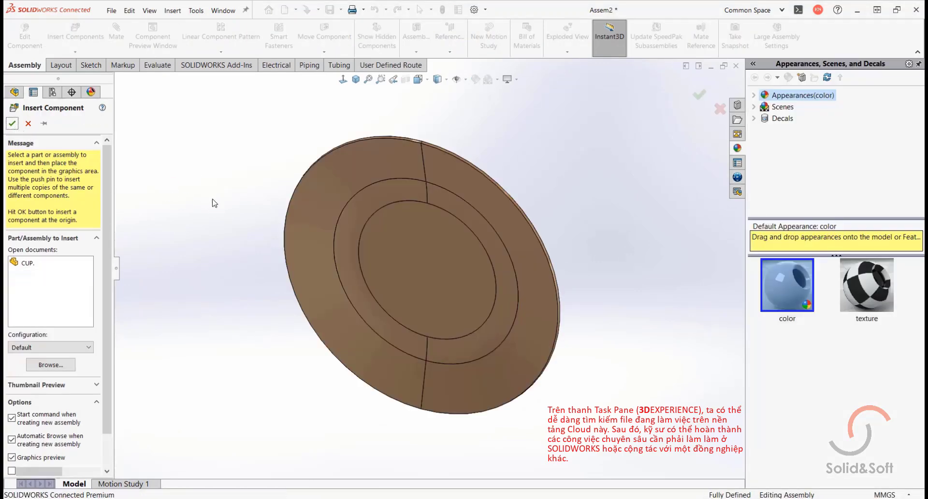
left_click(217, 201)
Step: Reassign the plate's Bottom view as the Front standard view and show the assembly in isometric
key("space")
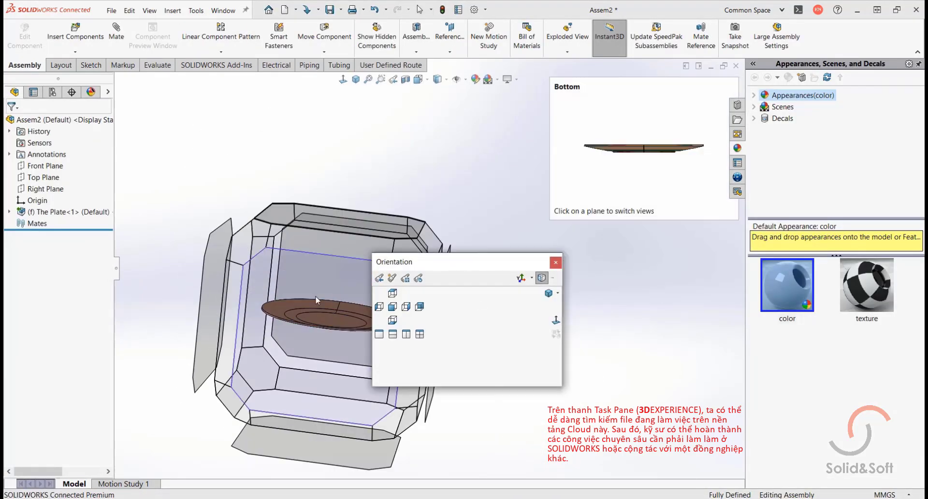
left_click(405, 278)
left_click(397, 306)
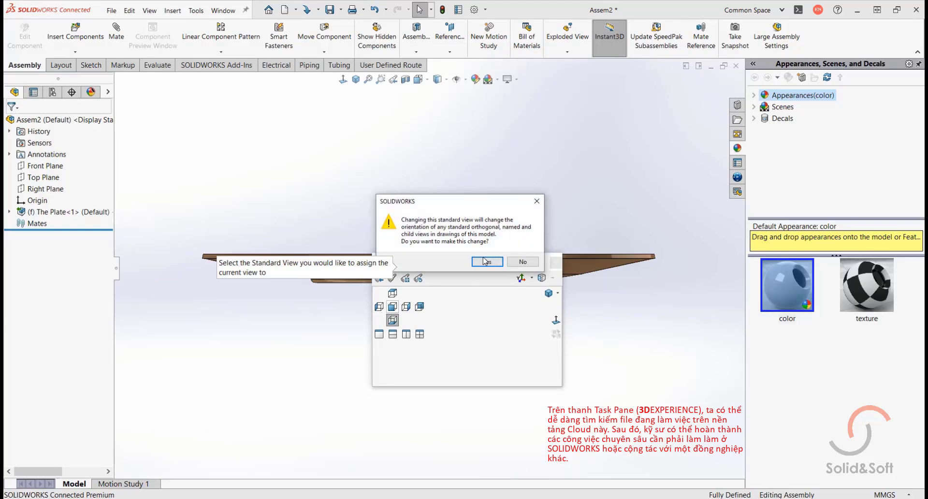
left_click(487, 261)
key("ctrl+7")
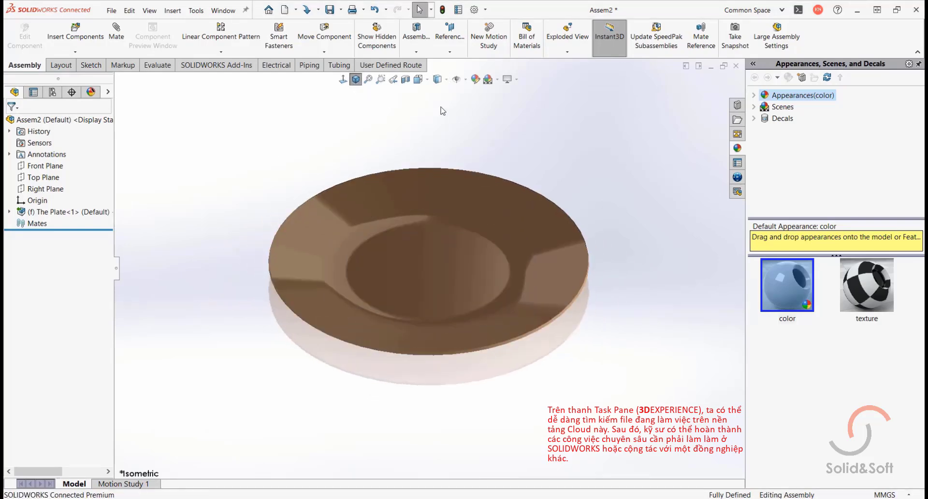
Step: Insert the CUP. part into the assembly beside the plate
left_click(75, 32)
left_click(28, 262)
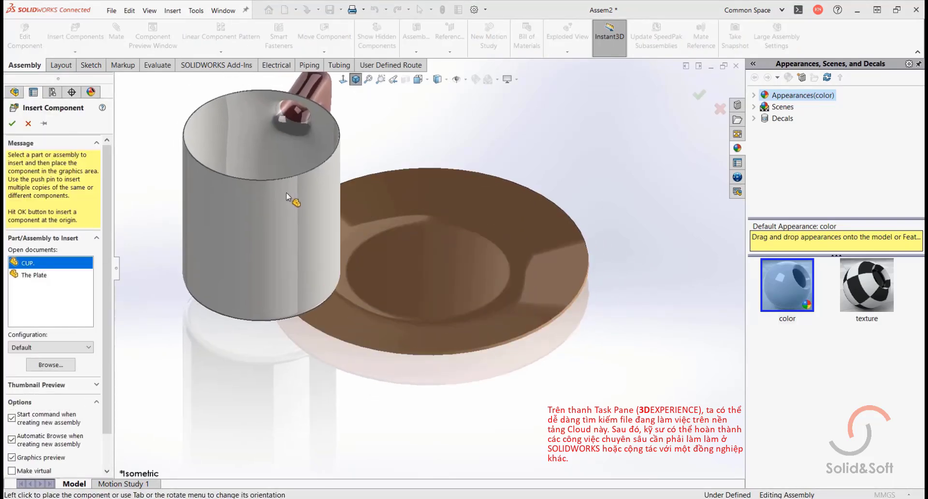
left_click(280, 190)
Step: Mate the cup's Top and Right planes coincident with the assembly's Top and Right planes to centre it on the plate
left_click(9, 223)
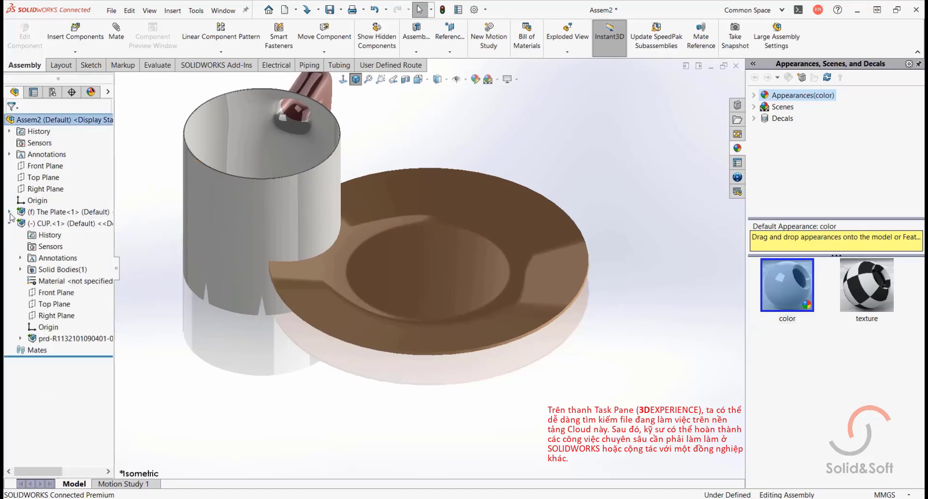
left_click(43, 177)
left_click(43, 303, "ctrl")
left_click(70, 314)
left_click(56, 326)
left_click(35, 189, "ctrl")
left_click(56, 196)
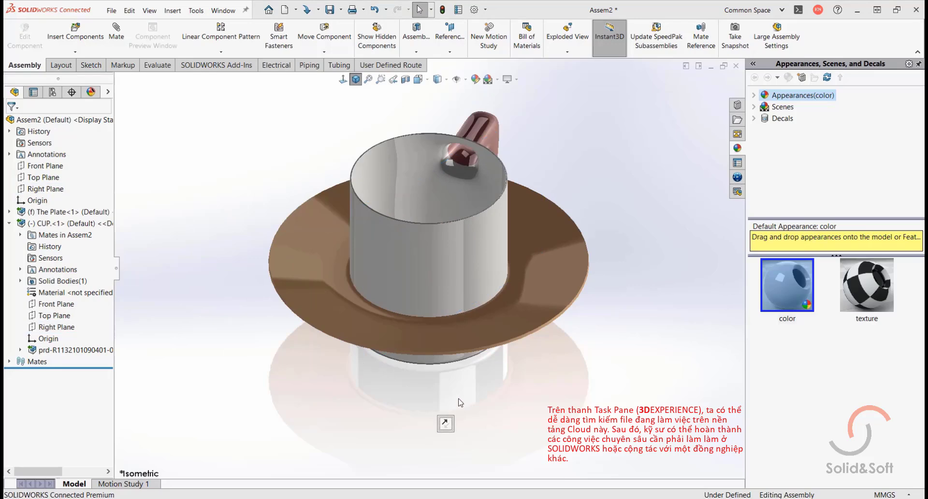
Step: Mate the cup's flat bottom face tangent to the plate's inner surface and show the assembly in isometric
middle_click_drag(445, 425, 416, 261)
left_click(410, 331)
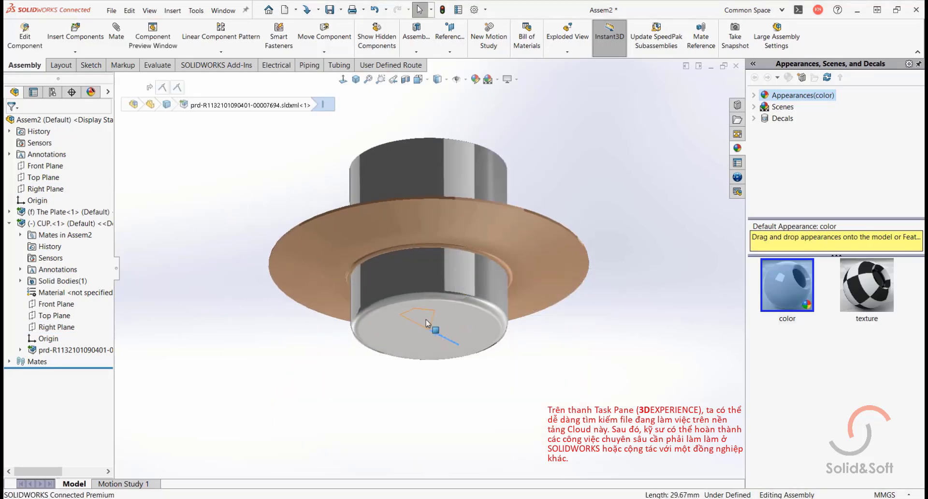
left_click(426, 319)
middle_click_drag(509, 346, 486, 454)
scroll(425, 309, "down", 5)
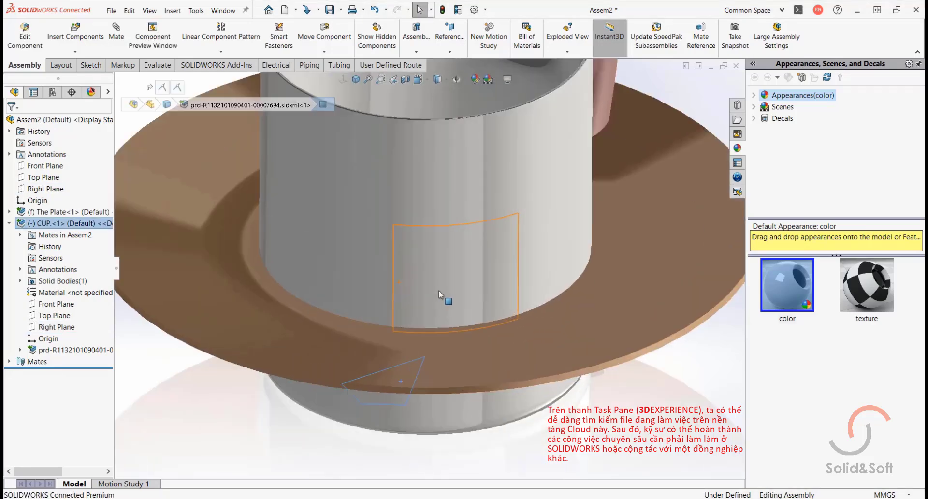
left_click(425, 311)
middle_click_drag(426, 310, 421, 261)
left_click(439, 271, "ctrl")
left_click(456, 261)
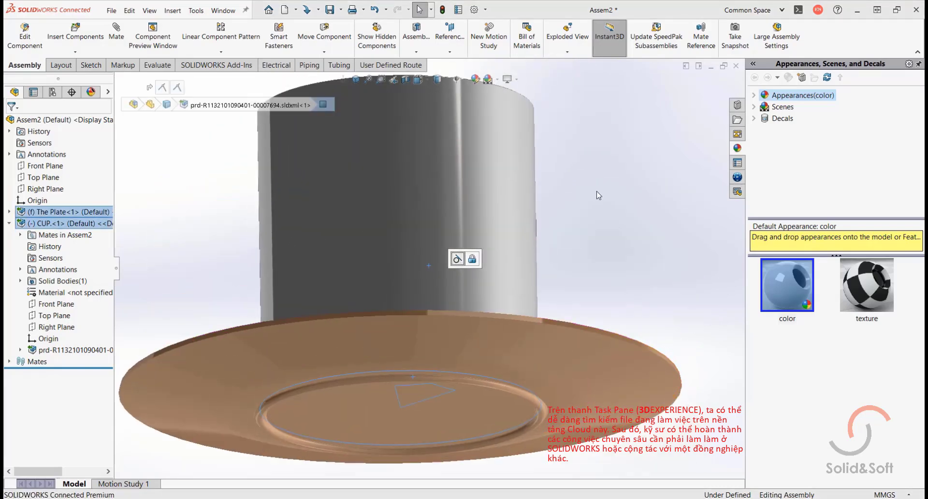
left_click(355, 78)
middle_click_drag(440, 286, 480, 255)
middle_click_drag(483, 193, 610, 143)
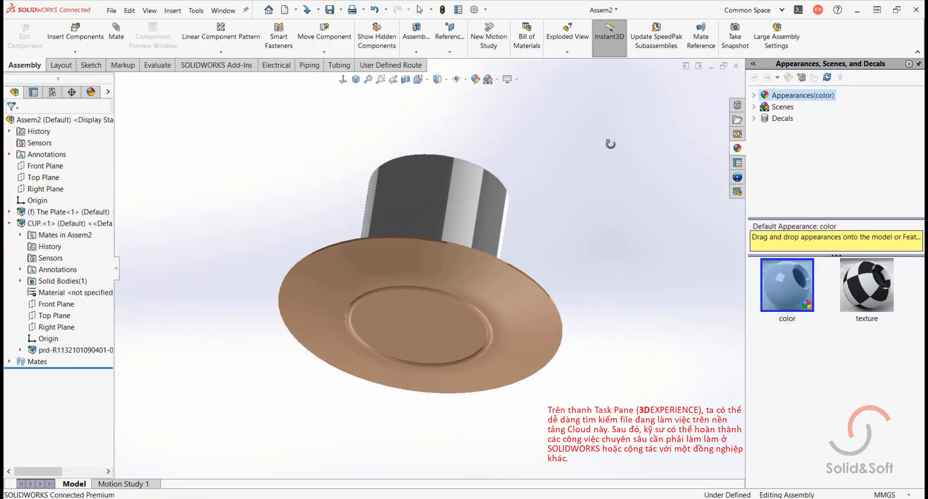
key("ctrl+7")
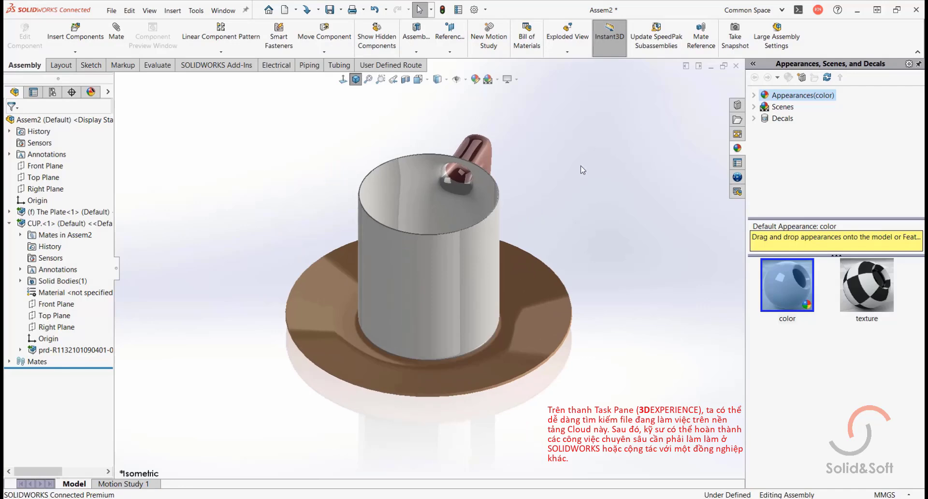
Step: Save the assembly as new in the 3DEXPERIENCE SOLIDWORKS OFFERS 2 collaborative space with the title "Assembly SnS"
left_click(338, 11)
left_click(454, 108)
left_click(454, 126)
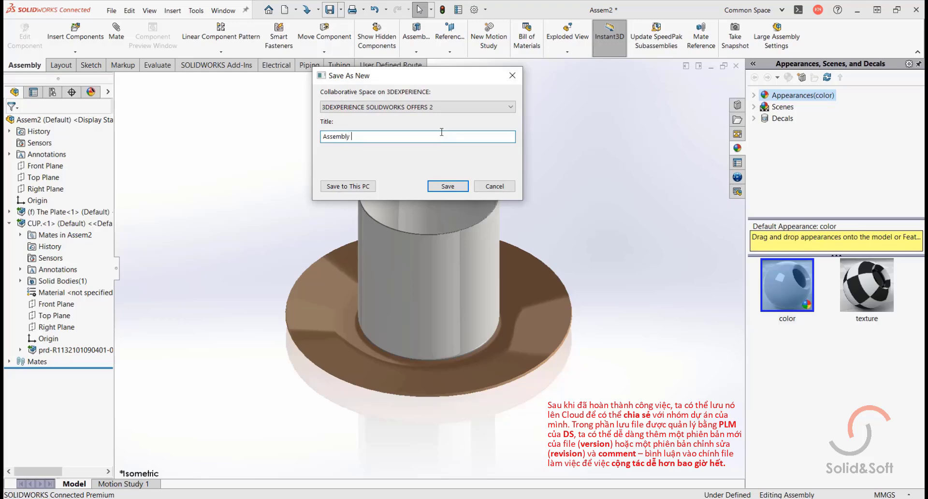
left_click(449, 186)
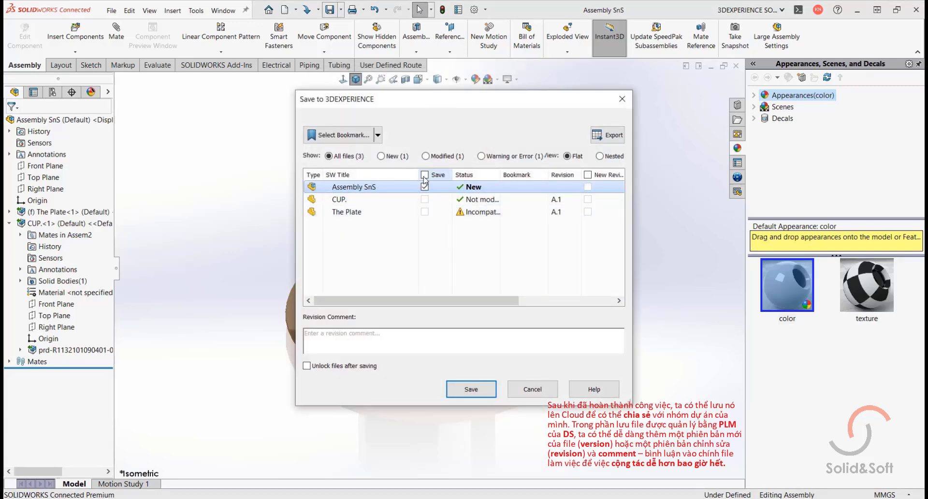
Step: Select all listed files for saving and save them to 3DEXPERIENCE without a revision comment
left_click(423, 175)
left_click(370, 340)
left_click(469, 389)
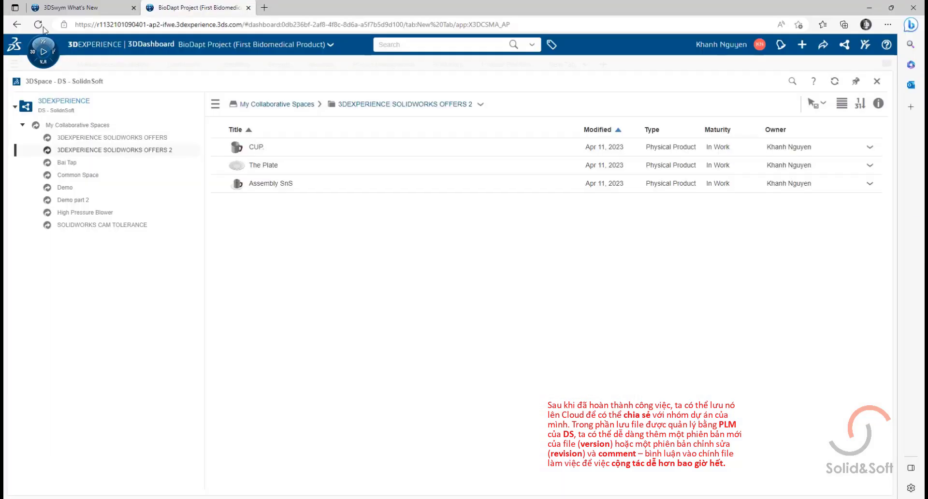
Step: Reload the 3DDashboard page in the browser and check the 3DEXPERIENCE SOLIDWORKS OFFERS 2 space for Assembly SnS
left_click(40, 26)
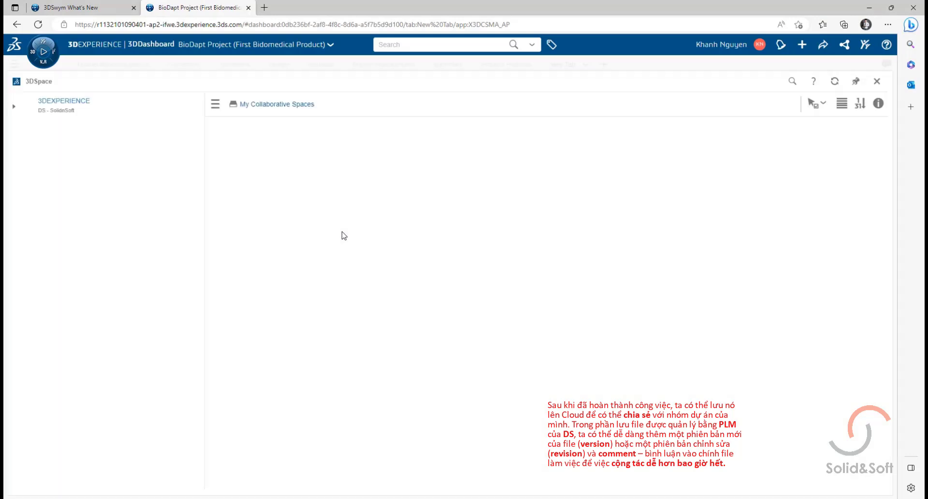
left_click(369, 274)
double_click(369, 274)
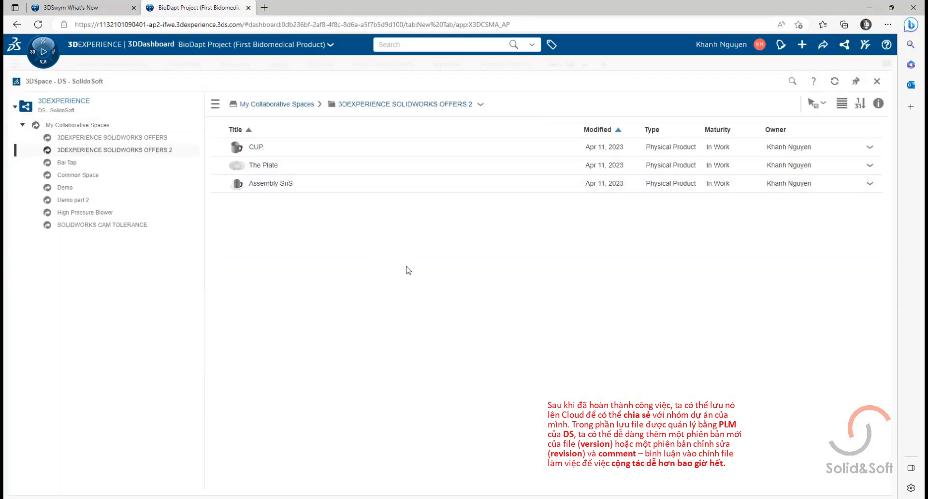